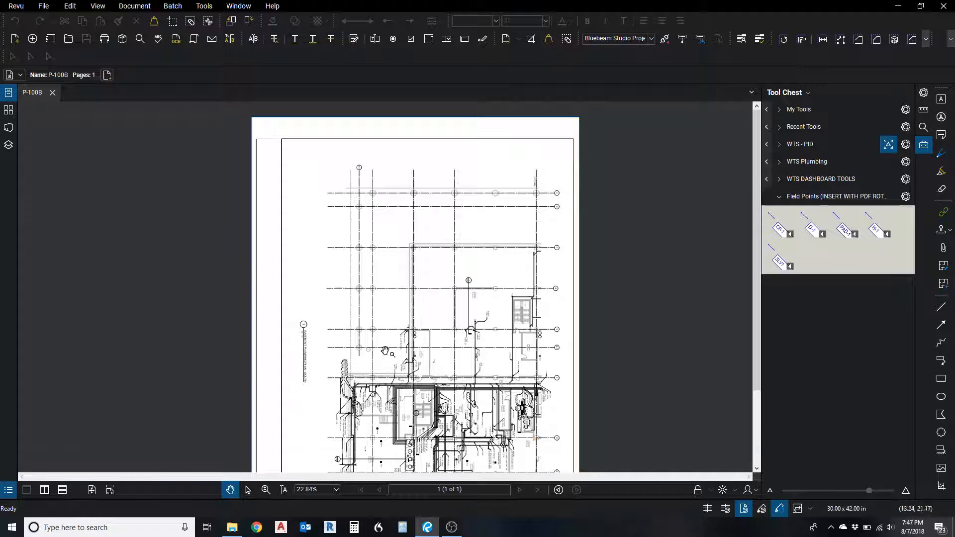
Step: Examine the rotated basement plumbing plan, closing in on the orange triangular marker at the column beside corridor B040
{"action": "double_click", "coordinate": [268, 499]}
{"action": "scroll", "coordinate": [540, 416], "scroll_direction": "up", "scroll_amount": 2}
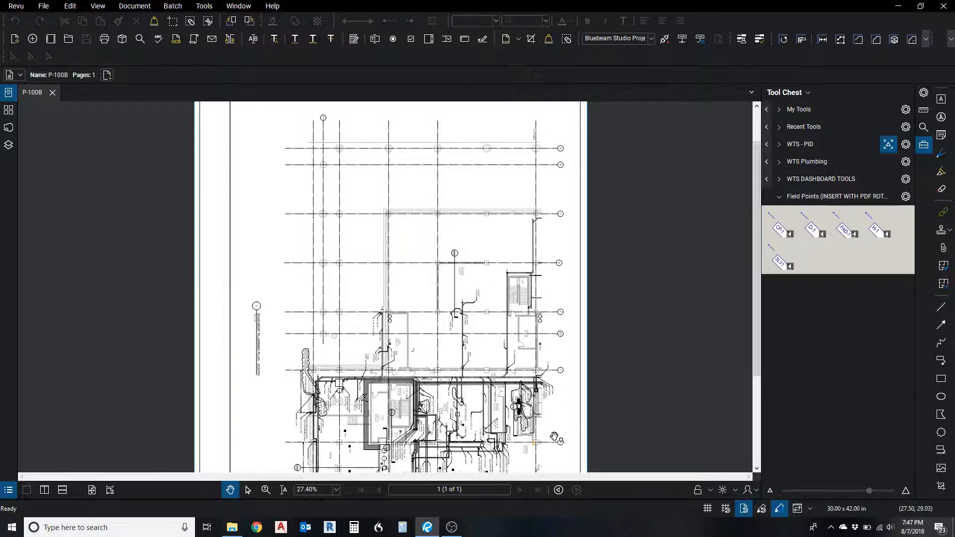
{"action": "left_click_drag", "start_coordinate": [552, 441], "coordinate": [543, 292]}
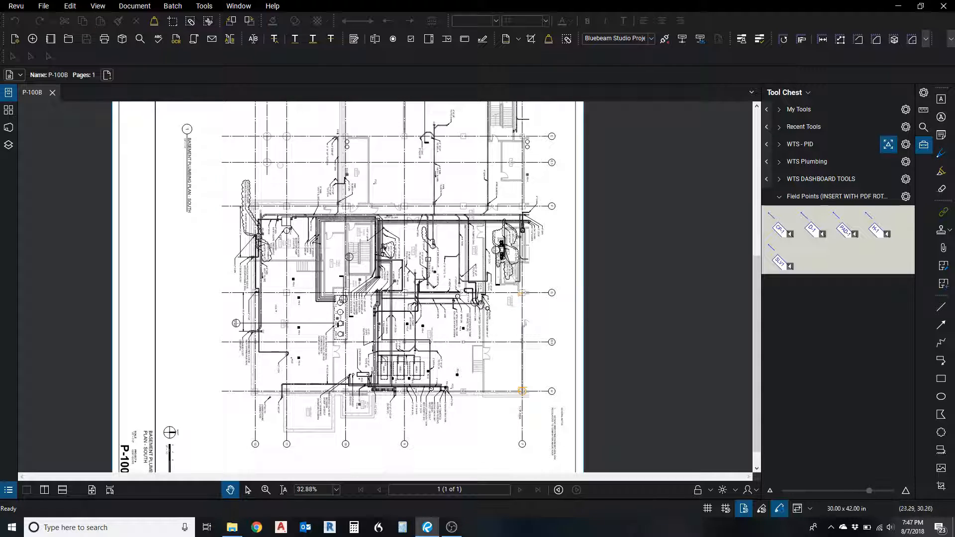
{"action": "left_click_drag", "start_coordinate": [433, 258], "coordinate": [449, 223]}
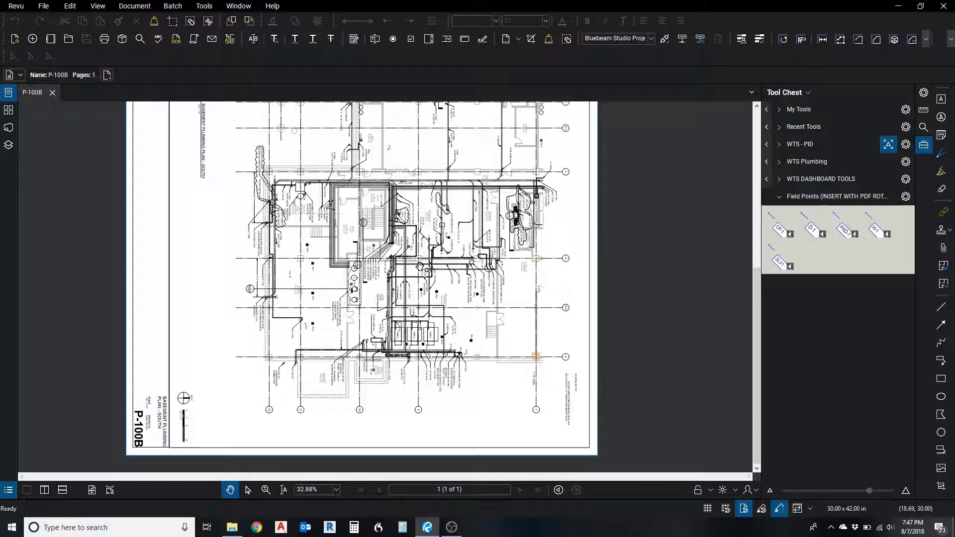
{"action": "scroll", "coordinate": [432, 358], "scroll_direction": "up", "scroll_amount": 1}
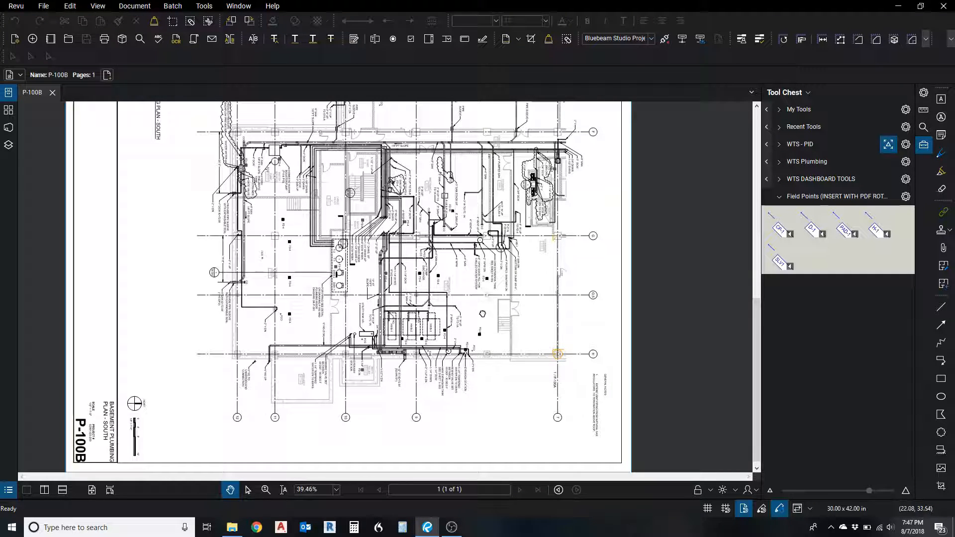
{"action": "left_click_drag", "start_coordinate": [484, 317], "coordinate": [493, 343]}
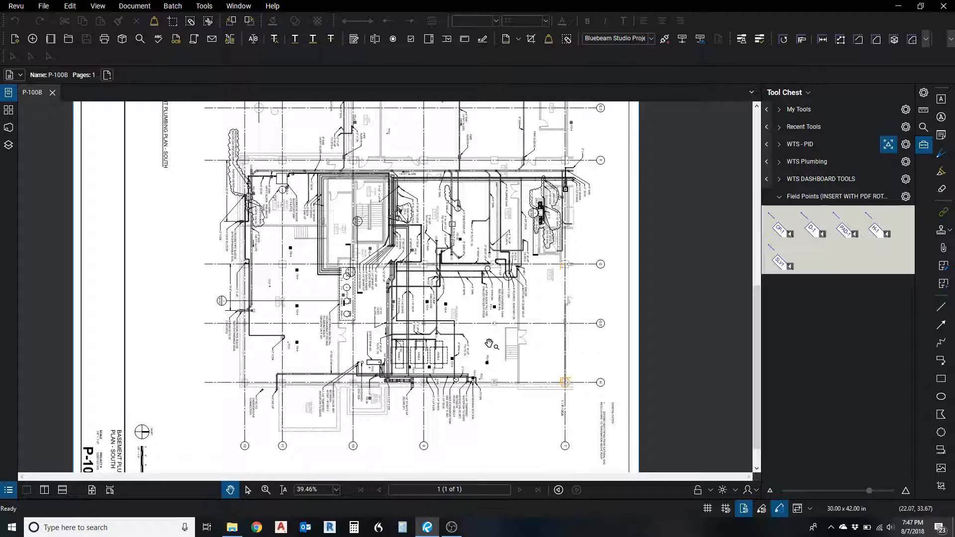
{"action": "scroll", "coordinate": [567, 287], "scroll_direction": "up", "scroll_amount": 5}
{"action": "scroll", "coordinate": [567, 287], "scroll_direction": "up", "scroll_amount": 8}
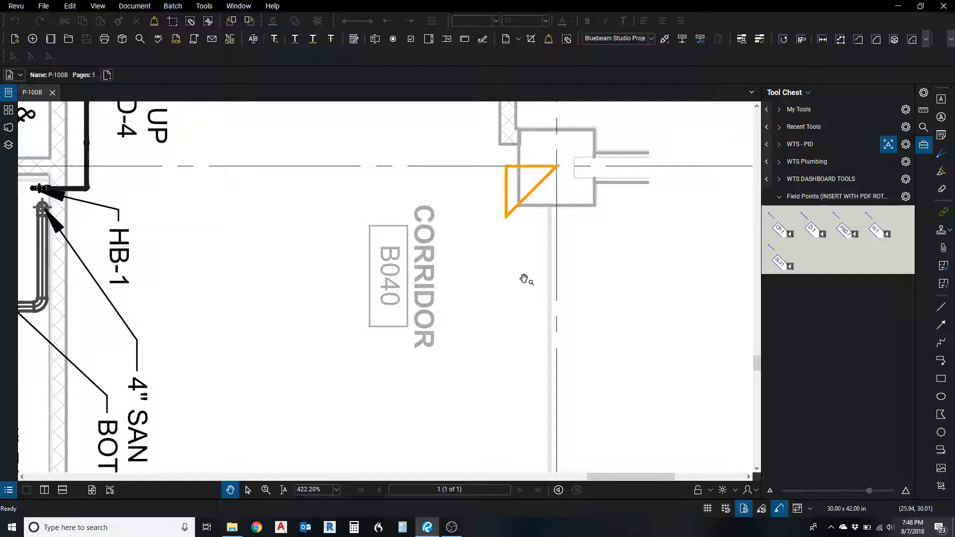
Step: Examine the orange reference markers at the grid G and grid H columns along gridline 7 and their surroundings
{"action": "scroll", "coordinate": [546, 271], "scroll_direction": "down", "scroll_amount": 5}
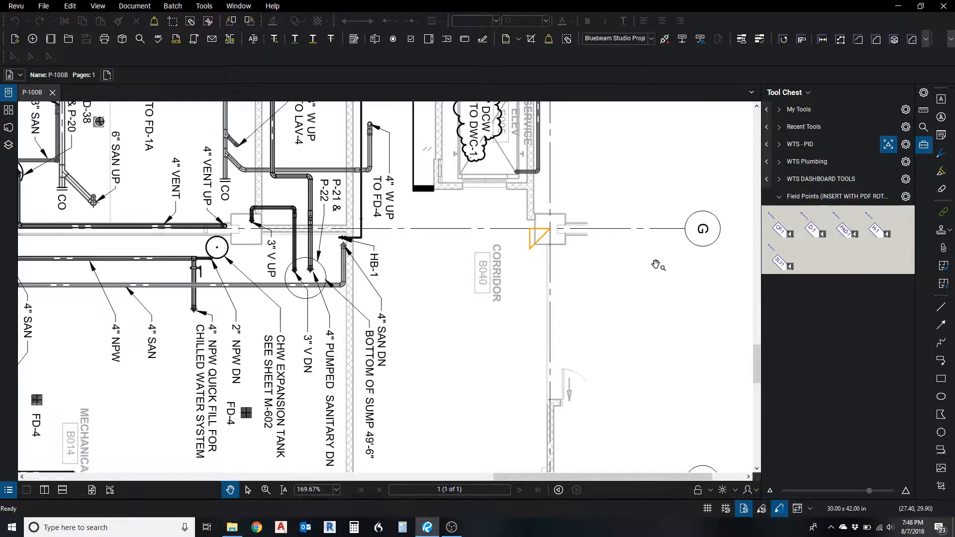
{"action": "scroll", "coordinate": [527, 251], "scroll_direction": "down", "scroll_amount": 5}
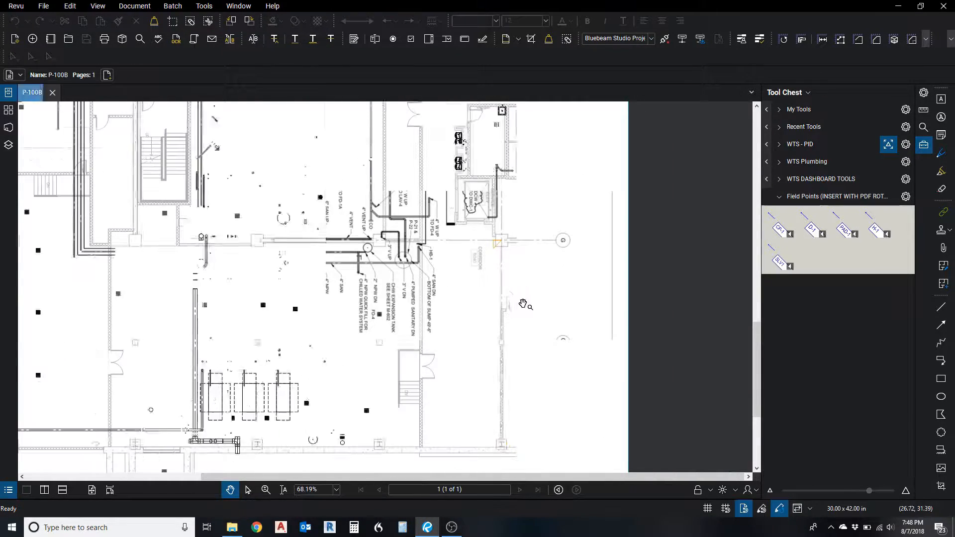
{"action": "scroll", "coordinate": [515, 143], "scroll_direction": "up", "scroll_amount": 6}
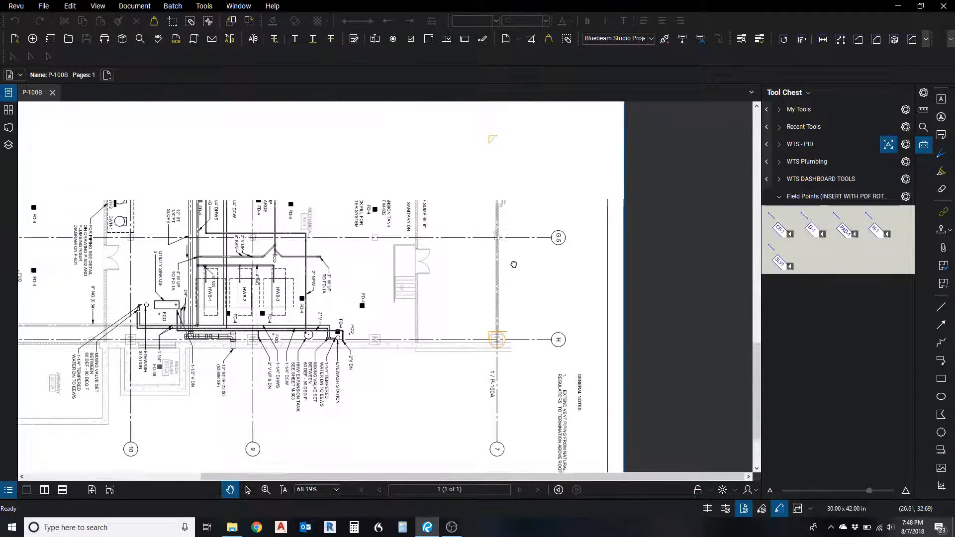
{"action": "scroll", "coordinate": [507, 152], "scroll_direction": "up", "scroll_amount": 4}
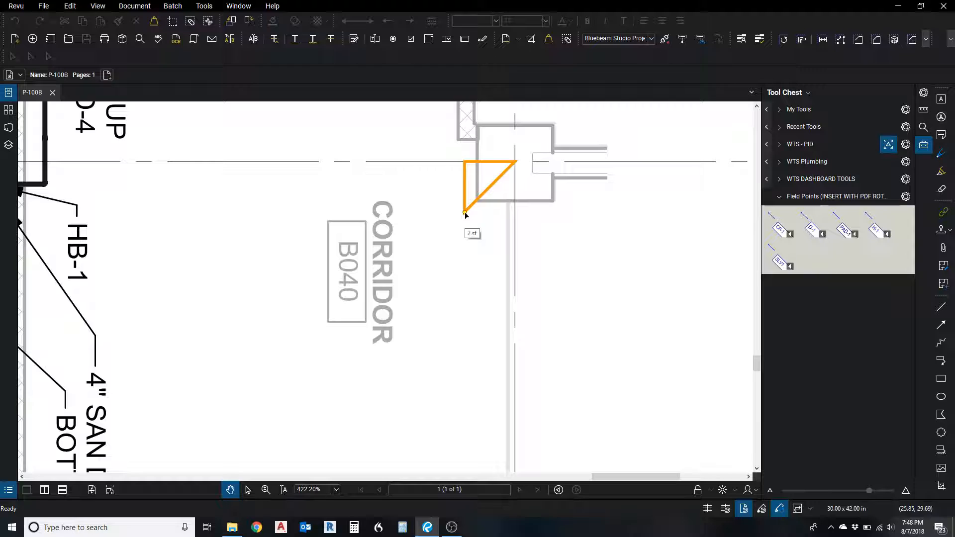
{"action": "scroll", "coordinate": [548, 164], "scroll_direction": "down", "scroll_amount": 8}
{"action": "scroll", "coordinate": [618, 330], "scroll_direction": "up", "scroll_amount": 3}
{"action": "scroll", "coordinate": [618, 362], "scroll_direction": "up", "scroll_amount": 1}
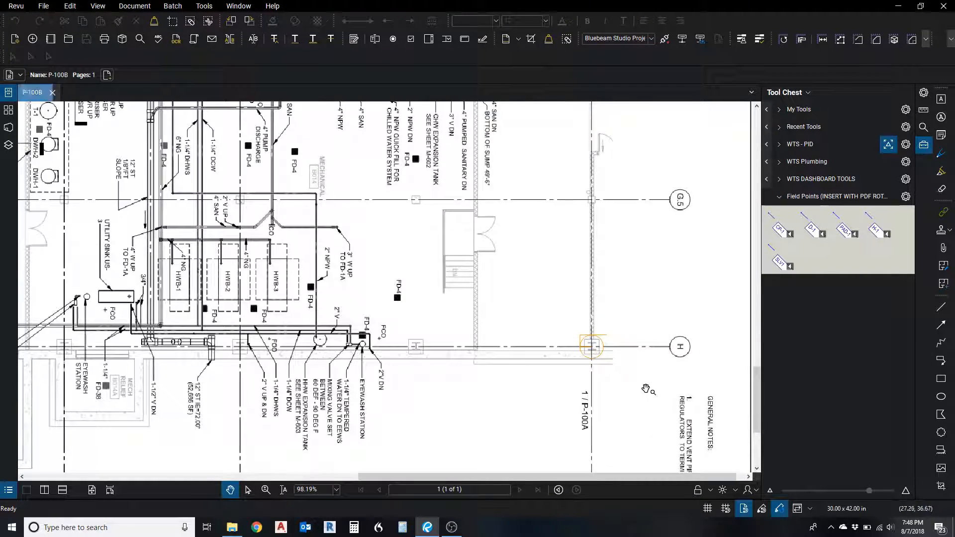
{"action": "left_click_drag", "start_coordinate": [650, 388], "coordinate": [625, 241]}
{"action": "left_click_drag", "start_coordinate": [330, 293], "coordinate": [551, 489]}
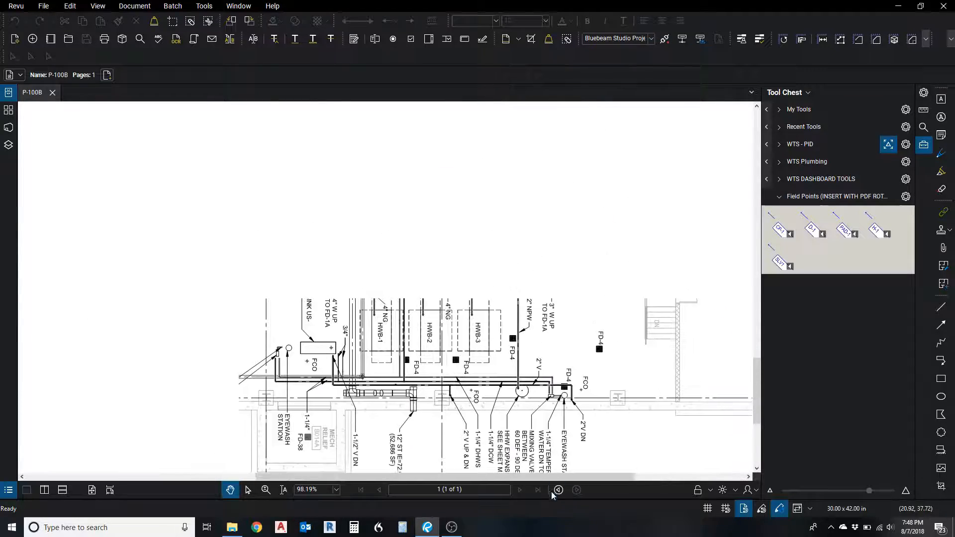
{"action": "left_click_drag", "start_coordinate": [454, 197], "coordinate": [442, 327]}
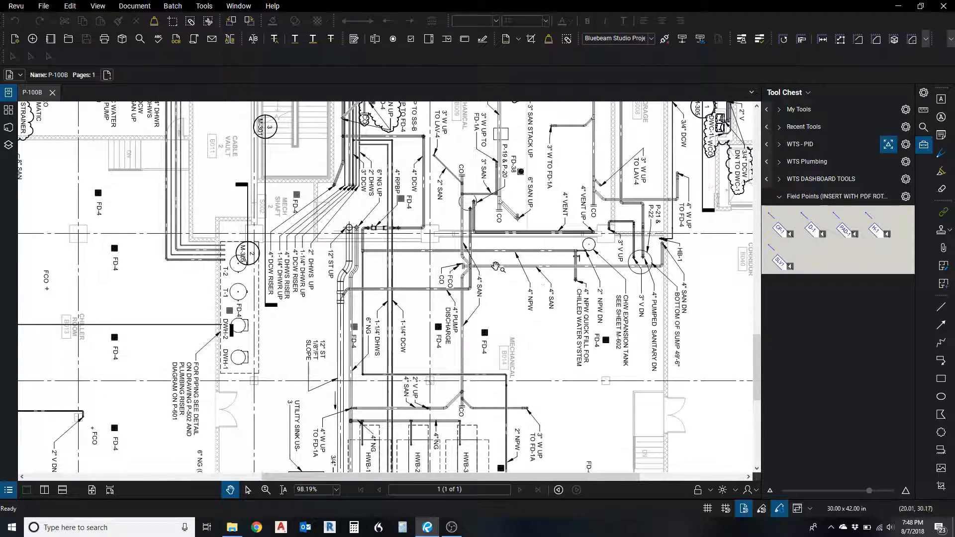
Step: Examine the piping around the grid G column above mechanical room B014, near the 4" SAN cleanout
{"action": "scroll", "coordinate": [498, 279], "scroll_direction": "down", "scroll_amount": 5}
{"action": "scroll", "coordinate": [432, 374], "scroll_direction": "up", "scroll_amount": 5}
{"action": "scroll", "coordinate": [511, 299], "scroll_direction": "down", "scroll_amount": 5}
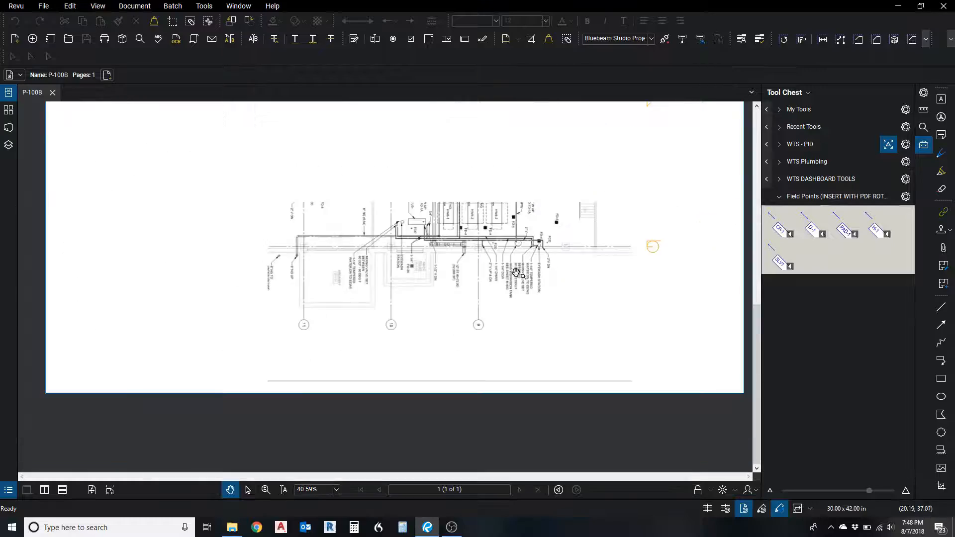
{"action": "scroll", "coordinate": [471, 120], "scroll_direction": "up", "scroll_amount": 5}
{"action": "scroll", "coordinate": [467, 122], "scroll_direction": "up", "scroll_amount": 5}
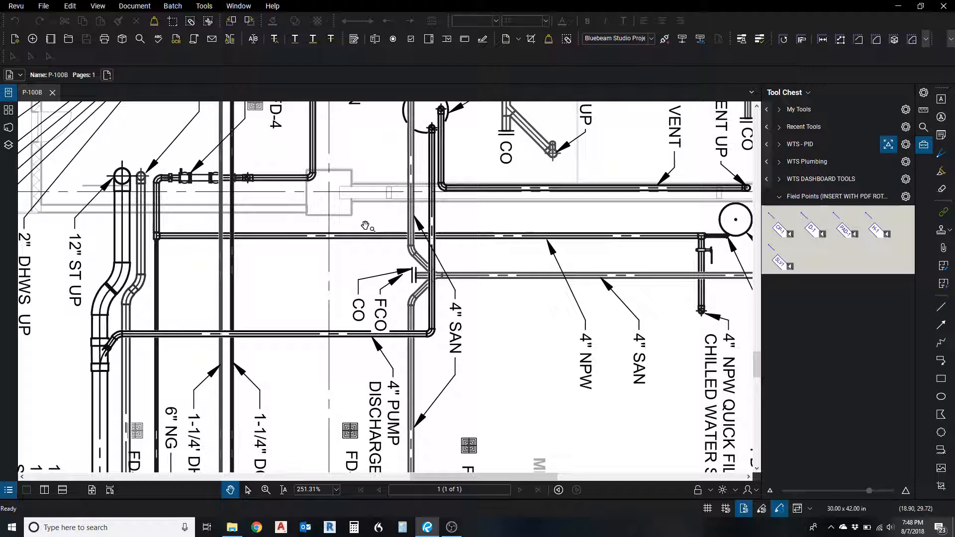
{"action": "left_click_drag", "start_coordinate": [366, 226], "coordinate": [389, 261]}
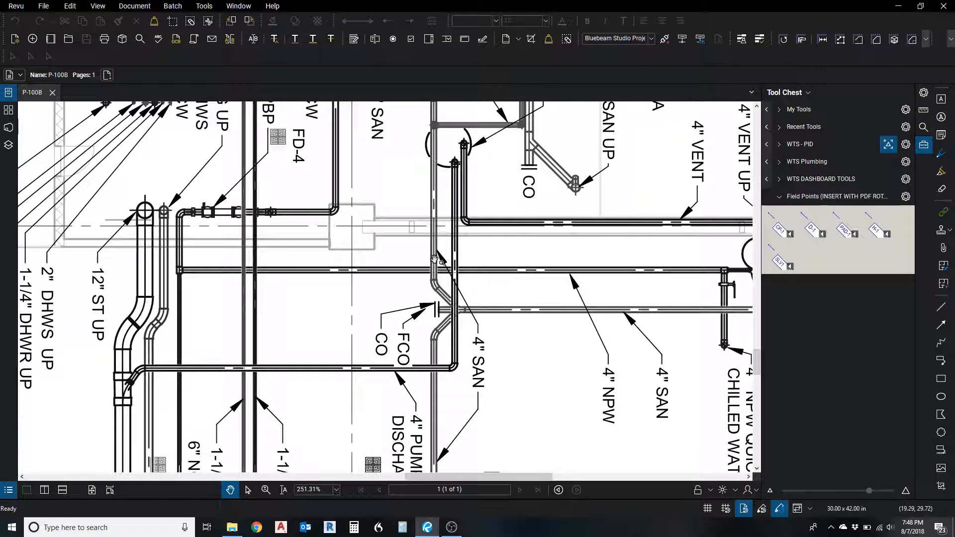
Step: Show the measurement scale settings and look over the chiller room and mechanical room areas of the plan
{"action": "left_click", "coordinate": [924, 114]}
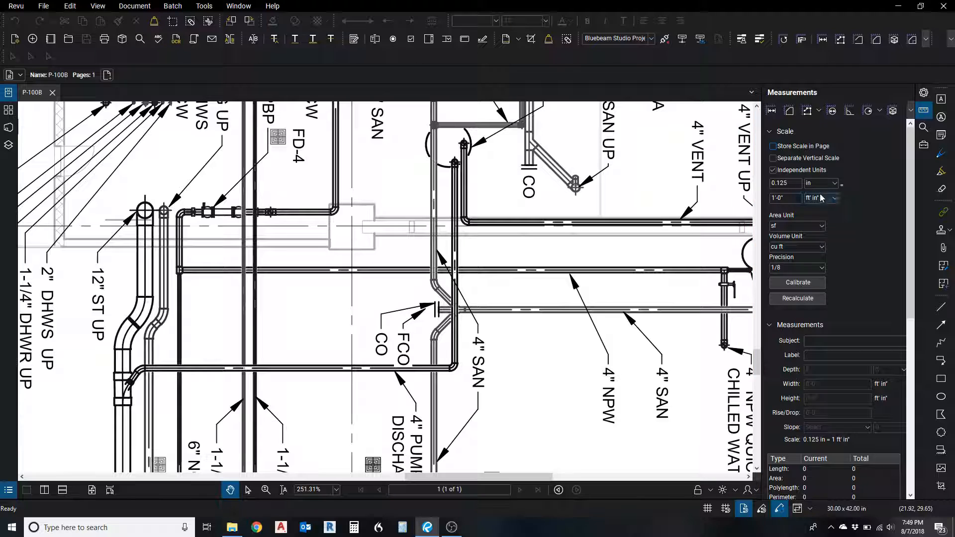
{"action": "scroll", "coordinate": [460, 223], "scroll_direction": "down", "scroll_amount": 5}
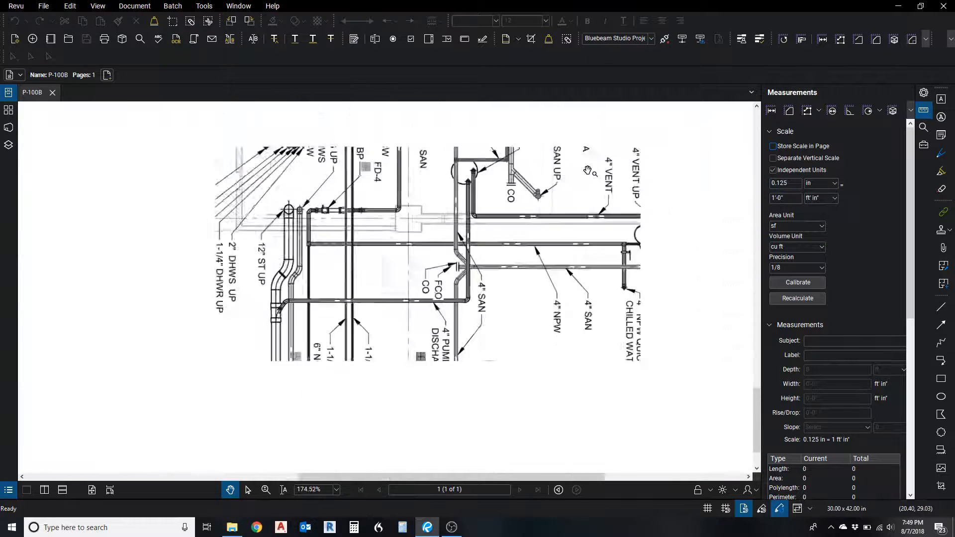
{"action": "left_click_drag", "start_coordinate": [198, 348], "coordinate": [683, 203]}
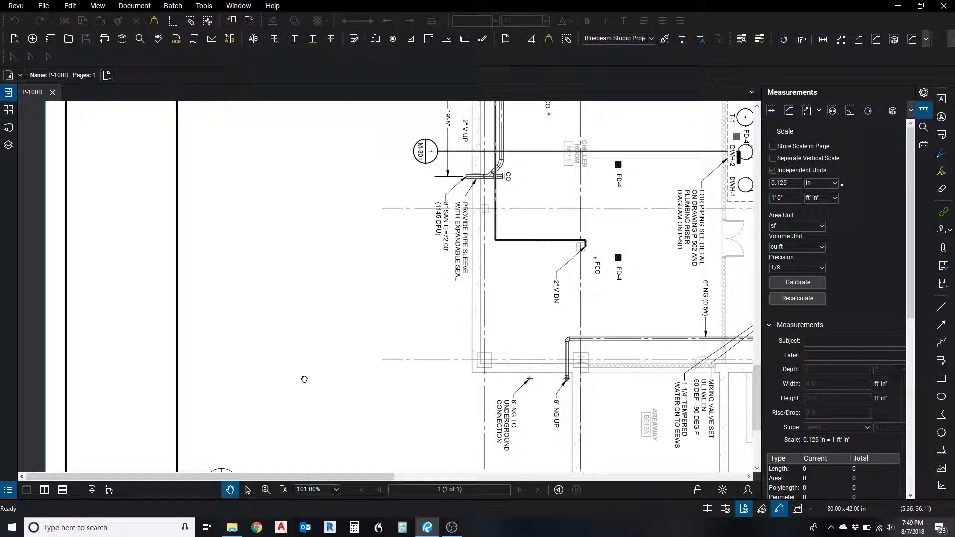
{"action": "left_click_drag", "start_coordinate": [304, 380], "coordinate": [380, 105]}
{"action": "scroll", "coordinate": [310, 296], "scroll_direction": "up", "scroll_amount": 6}
{"action": "scroll", "coordinate": [384, 234], "scroll_direction": "down", "scroll_amount": 5}
{"action": "mouse_move", "coordinate": [692, 106]}
{"action": "left_mouse_down"}
{"action": "mouse_move", "coordinate": [332, 279]}
{"action": "mouse_move", "coordinate": [460, 268]}
{"action": "mouse_move", "coordinate": [352, 388]}
{"action": "left_mouse_up"}
{"action": "left_click_drag", "start_coordinate": [544, 229], "coordinate": [435, 320]}
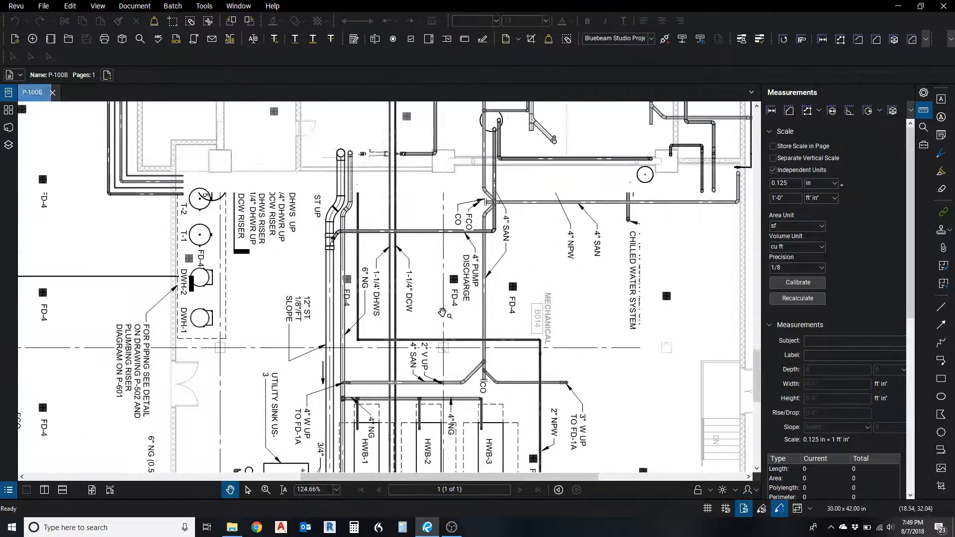
Step: Begin a Polyline Sketch to Scale at the gridline intersection inside the column, with a 2 ft first segment along the vertical gridline
{"action": "left_click_drag", "start_coordinate": [437, 206], "coordinate": [422, 281]}
{"action": "scroll", "coordinate": [468, 249], "scroll_direction": "up", "scroll_amount": 5}
{"action": "scroll", "coordinate": [468, 249], "scroll_direction": "up", "scroll_amount": 5}
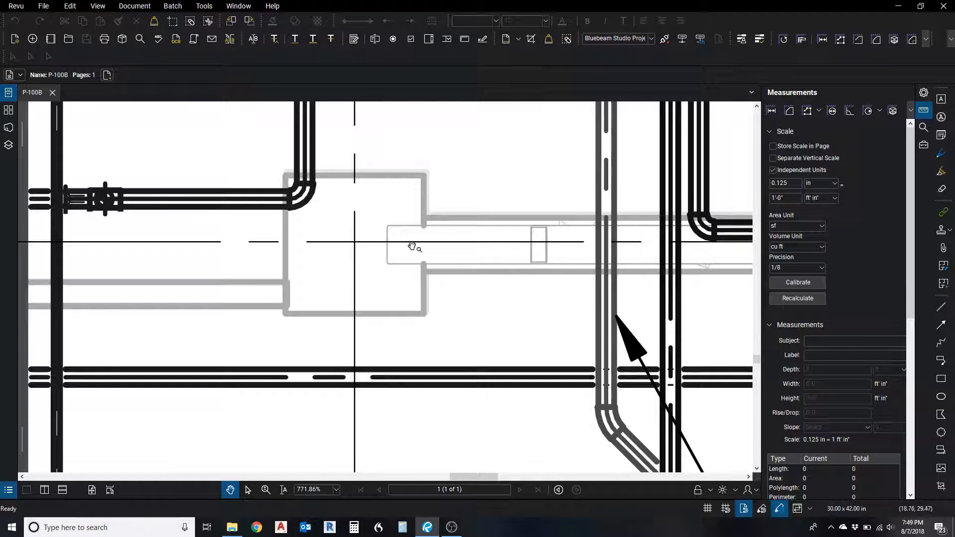
{"action": "left_click", "coordinate": [203, 7]}
{"action": "mouse_move", "coordinate": [231, 59]}
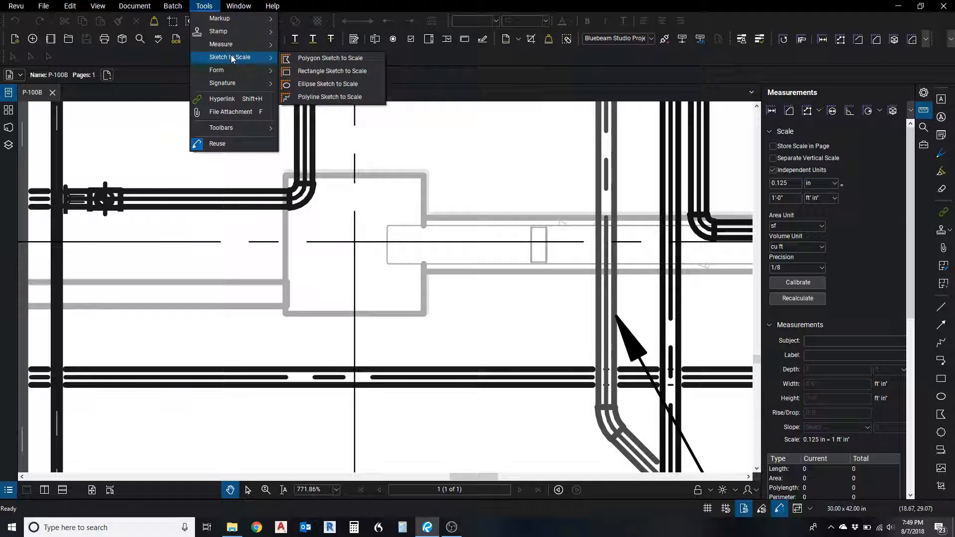
{"action": "left_click", "coordinate": [331, 97]}
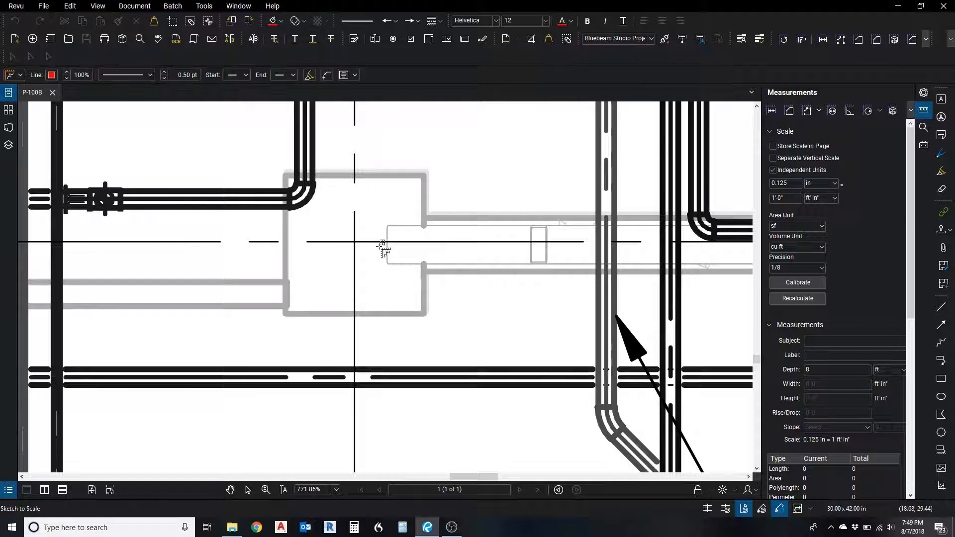
{"action": "left_click", "coordinate": [355, 243]}
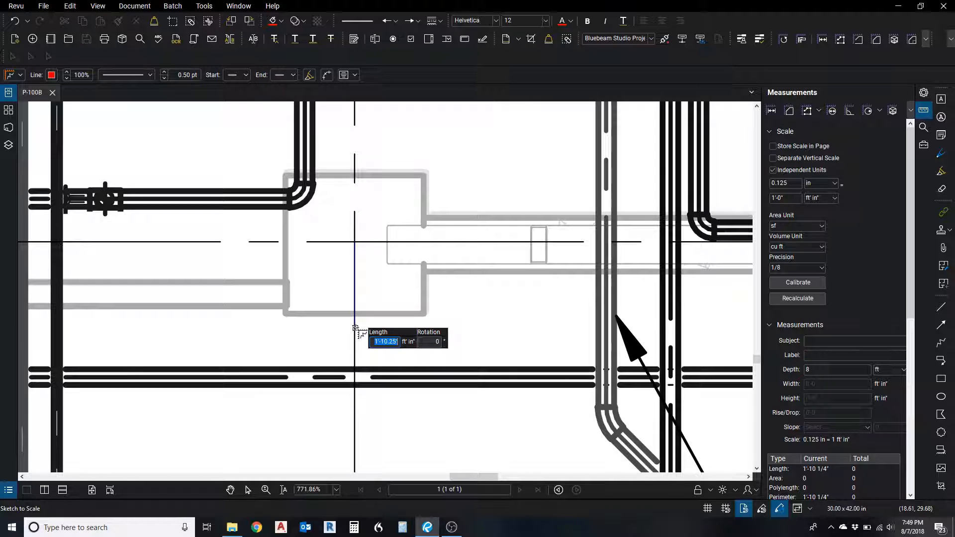
{"action": "type", "text": "2"}
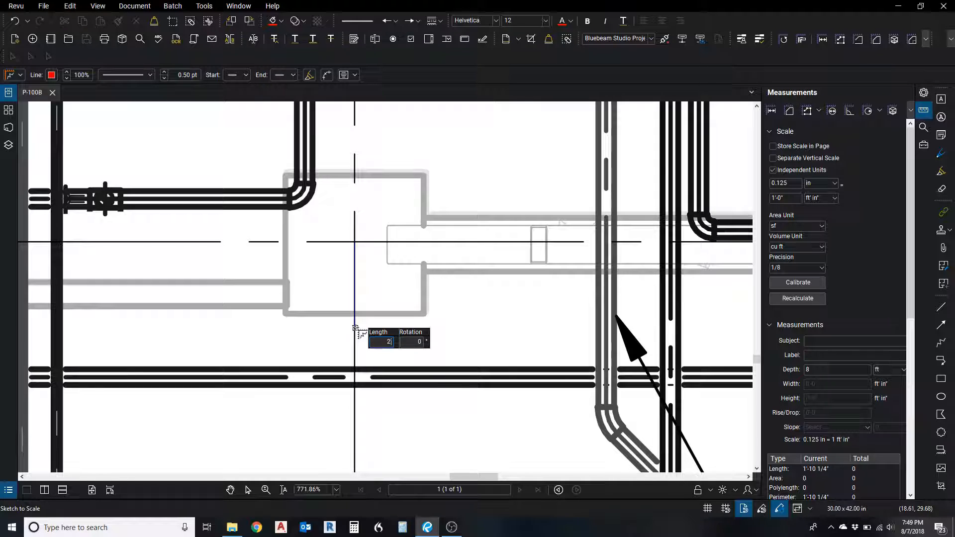
{"action": "key", "text": "Return"}
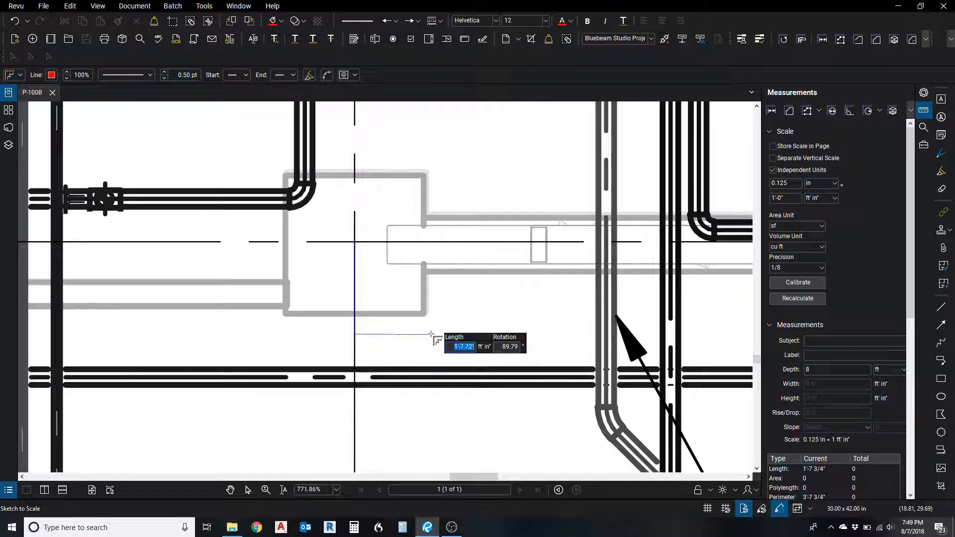
Step: Add a second polyline segment 2 ft long at 90° rotation and finish the L-shaped sketch
{"action": "type", "text": "2"}
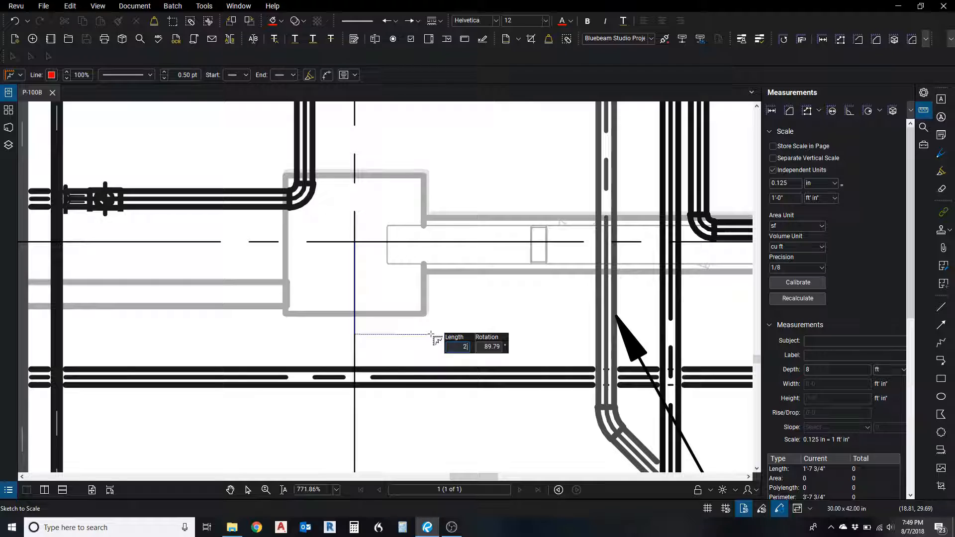
{"action": "key", "text": "Tab"}
{"action": "type", "text": "90"}
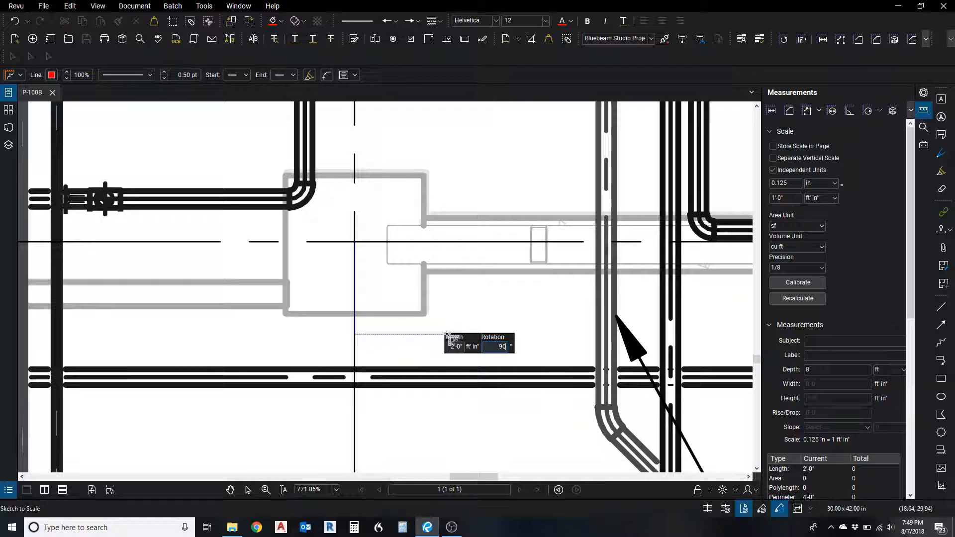
{"action": "key", "text": "Return"}
{"action": "double_click", "coordinate": [446, 335]}
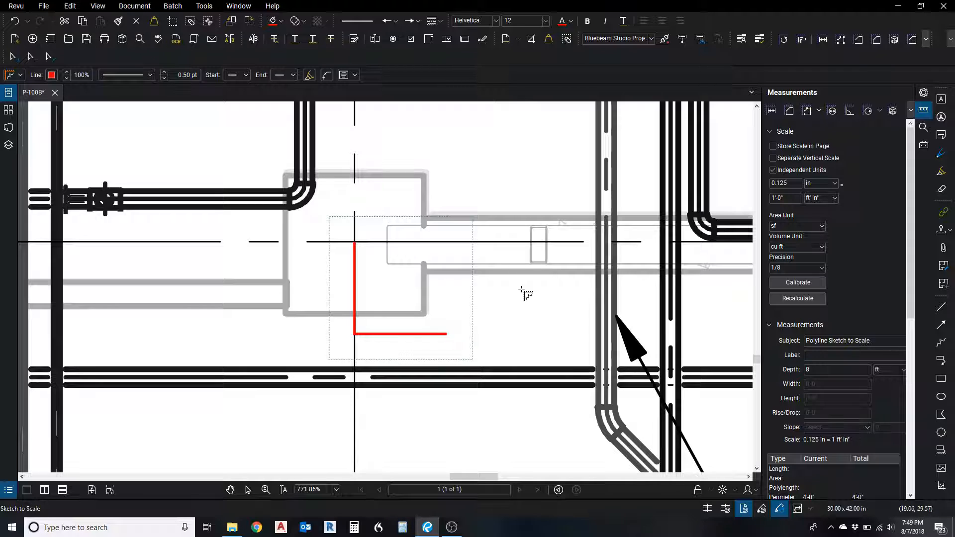
{"action": "key", "text": "Escape"}
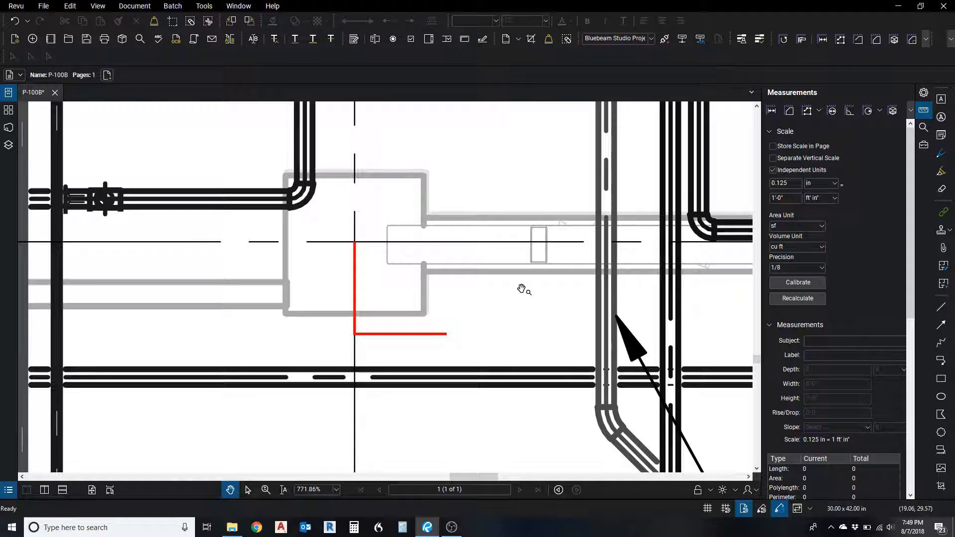
Step: Flatten the red L-shaped polyline into the sheet and show the Tool Chest with the Field Points tool set
{"action": "left_click", "coordinate": [423, 336]}
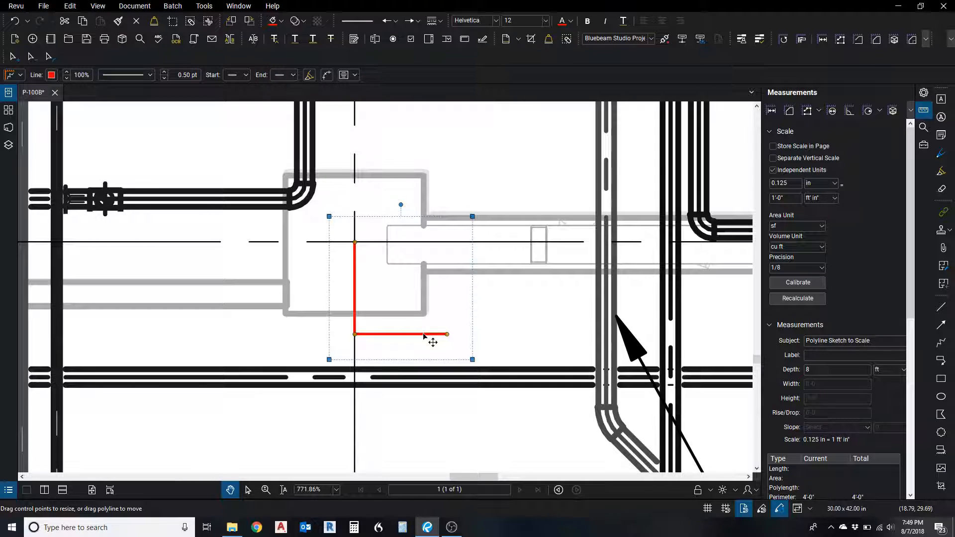
{"action": "right_click", "coordinate": [423, 335]}
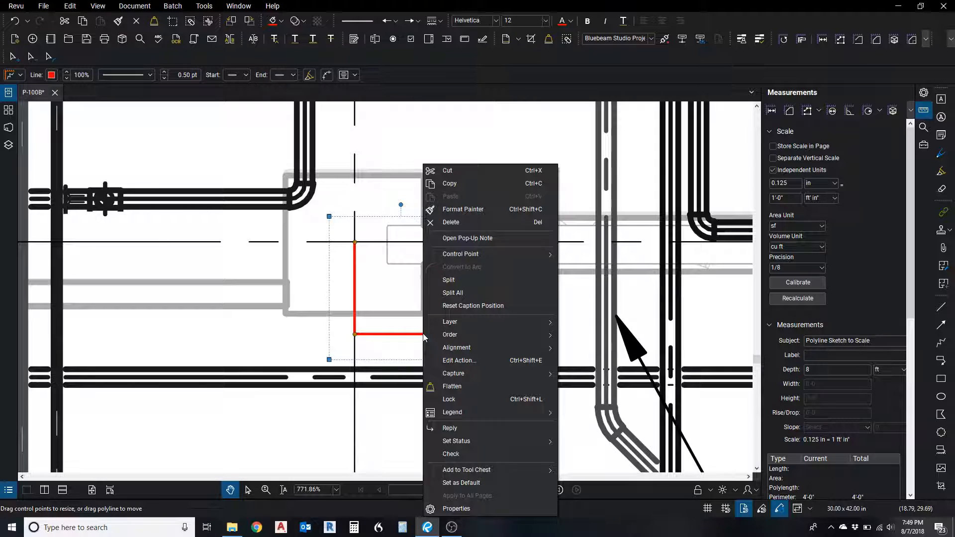
{"action": "left_click", "coordinate": [446, 386]}
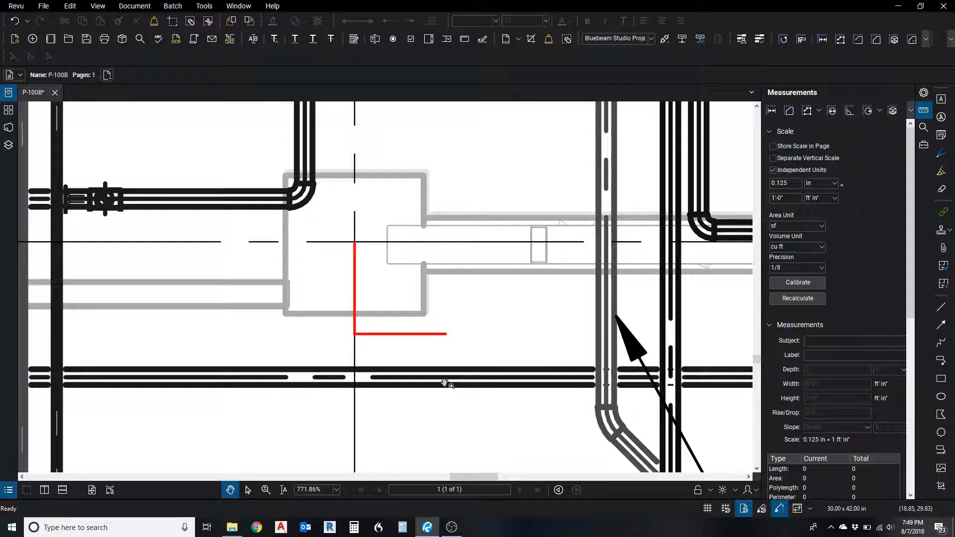
{"action": "scroll", "coordinate": [388, 226], "scroll_direction": "down", "scroll_amount": 4}
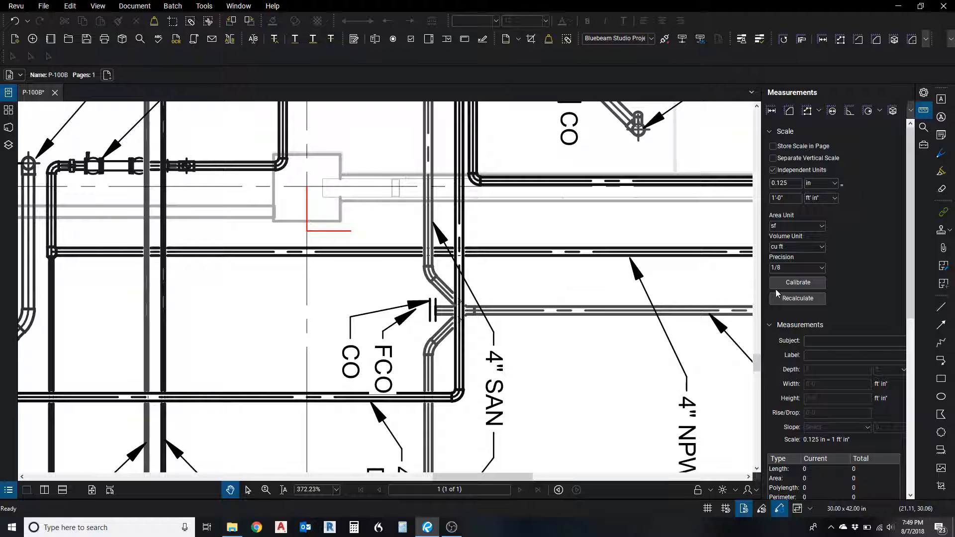
{"action": "left_click", "coordinate": [923, 144]}
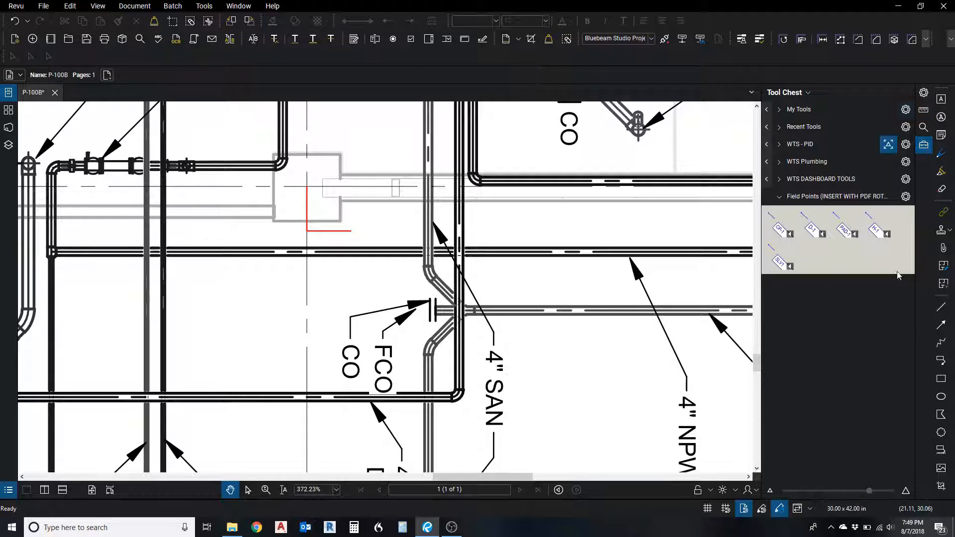
Step: Place the CP-1 control point beside the red L-shaped lines and move its tip onto their free end
{"action": "left_click", "coordinate": [776, 230]}
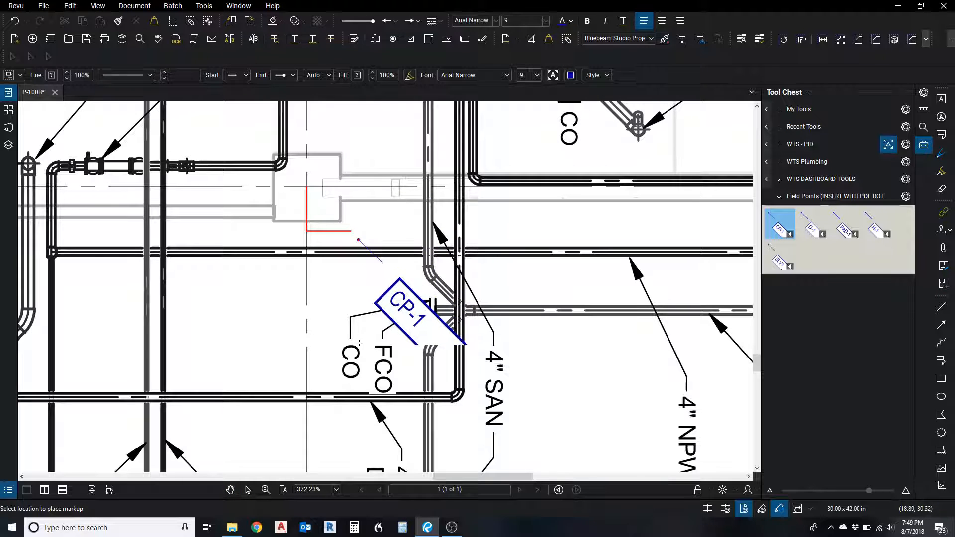
{"action": "left_click", "coordinate": [360, 319]}
{"action": "scroll", "coordinate": [381, 241], "scroll_direction": "up", "scroll_amount": 5}
{"action": "key", "text": "Escape"}
{"action": "left_click_drag", "start_coordinate": [391, 164], "coordinate": [367, 270]}
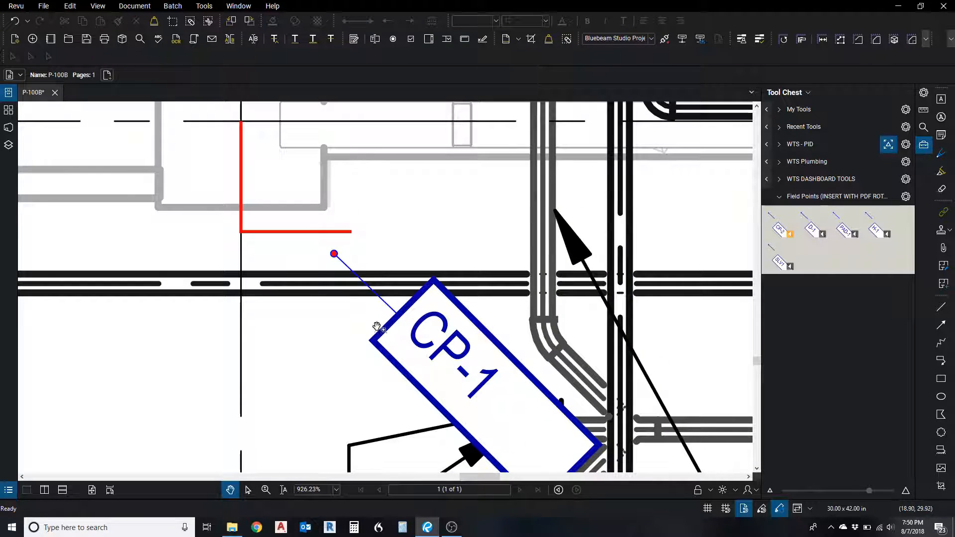
{"action": "left_click_drag", "start_coordinate": [392, 313], "coordinate": [411, 291]}
{"action": "scroll", "coordinate": [358, 353], "scroll_direction": "down", "scroll_amount": 6}
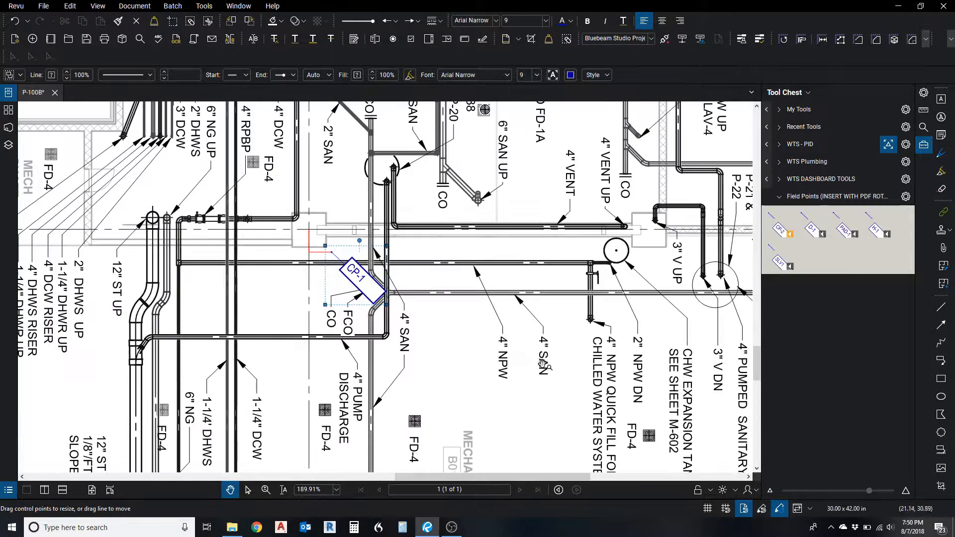
Step: Place control points CP-2 near the orange triangle on gridline G and CP-3 near the orange circle on gridline H
{"action": "scroll", "coordinate": [359, 353], "scroll_direction": "down", "scroll_amount": 5}
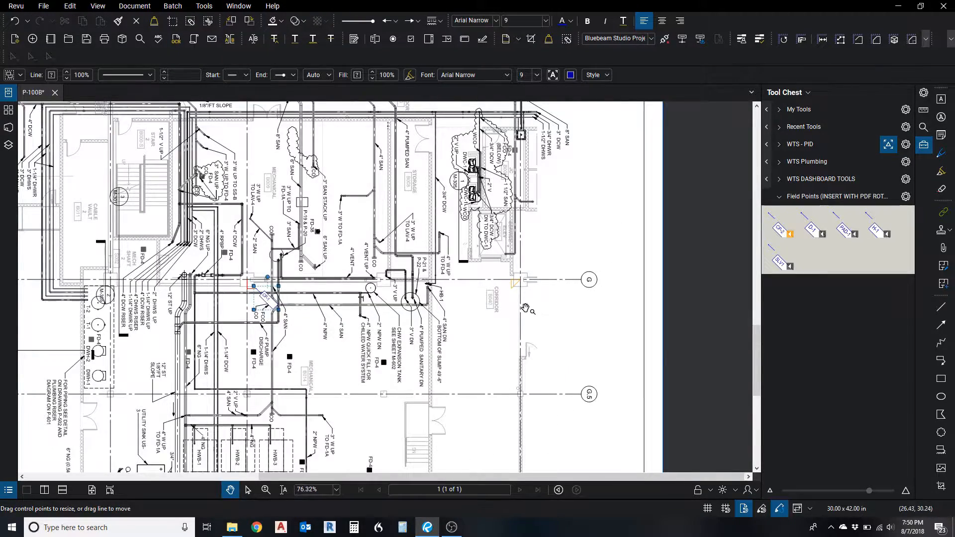
{"action": "scroll", "coordinate": [532, 308], "scroll_direction": "up", "scroll_amount": 5}
{"action": "left_click", "coordinate": [781, 228]}
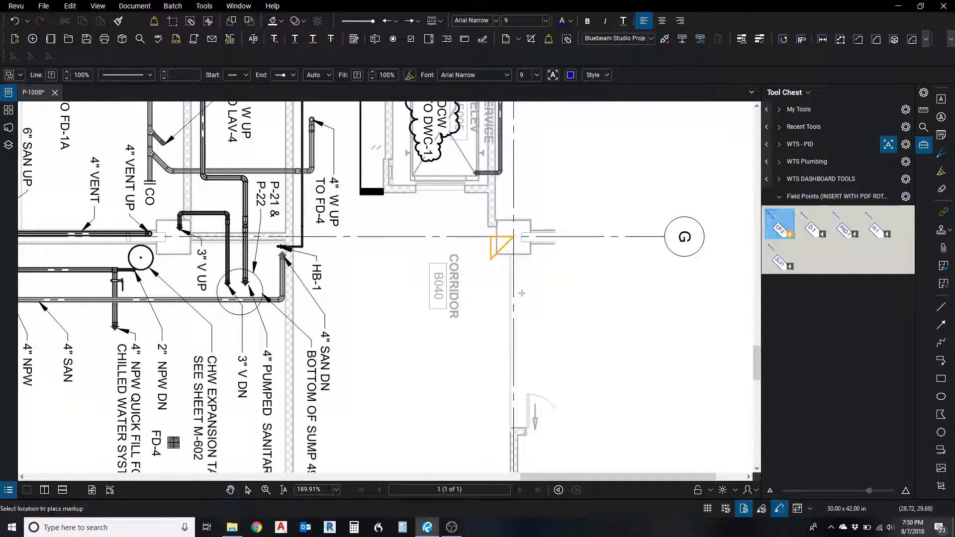
{"action": "left_click", "coordinate": [492, 314]}
{"action": "scroll", "coordinate": [546, 386], "scroll_direction": "down", "scroll_amount": 2}
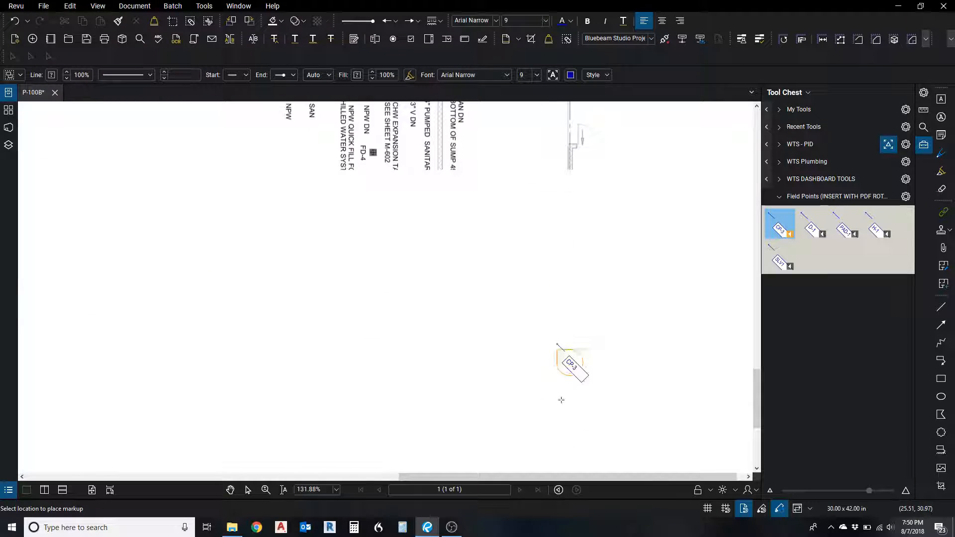
{"action": "left_click_drag", "start_coordinate": [555, 400], "coordinate": [553, 408]}
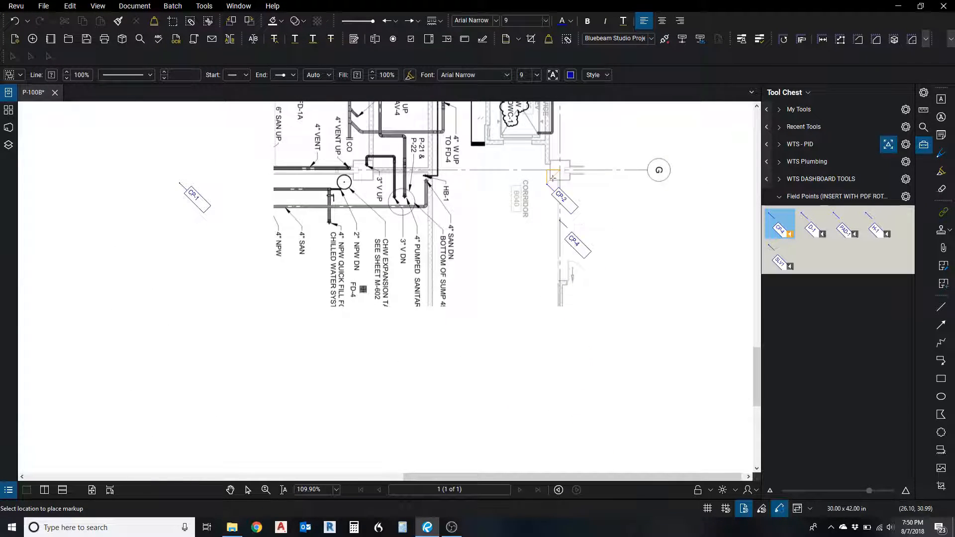
{"action": "key", "text": "Escape"}
Step: Try to line up the CP-2 tip with the lower corner of the unflattened orange triangle at gridline G
{"action": "scroll", "coordinate": [552, 189], "scroll_direction": "up", "scroll_amount": 15}
{"action": "mouse_move", "coordinate": [542, 234]}
{"action": "left_mouse_down"}
{"action": "mouse_move", "coordinate": [544, 224]}
{"action": "mouse_move", "coordinate": [549, 233]}
{"action": "left_mouse_up"}
{"action": "scroll", "coordinate": [614, 270], "scroll_direction": "down", "scroll_amount": 3}
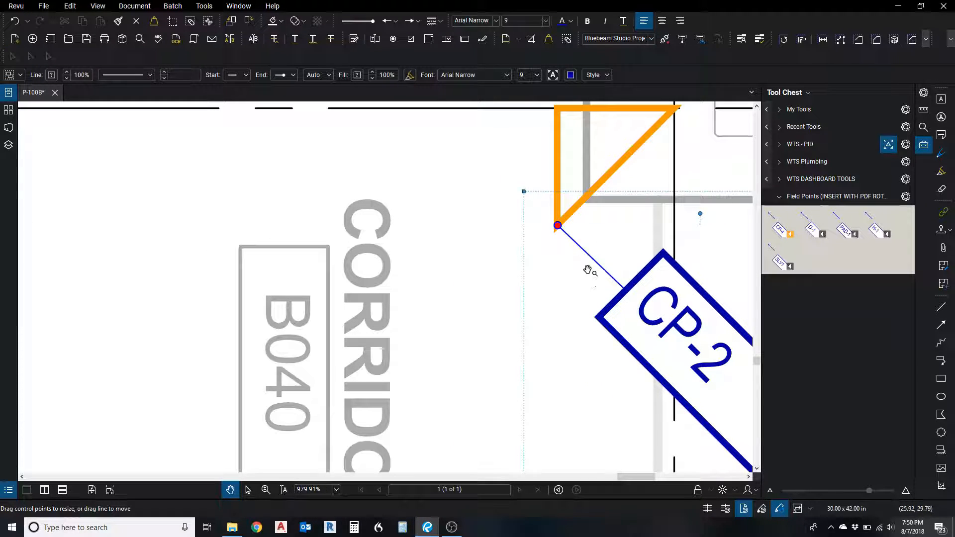
{"action": "left_click_drag", "start_coordinate": [596, 260], "coordinate": [559, 276]}
{"action": "middle_click", "coordinate": [608, 158]}
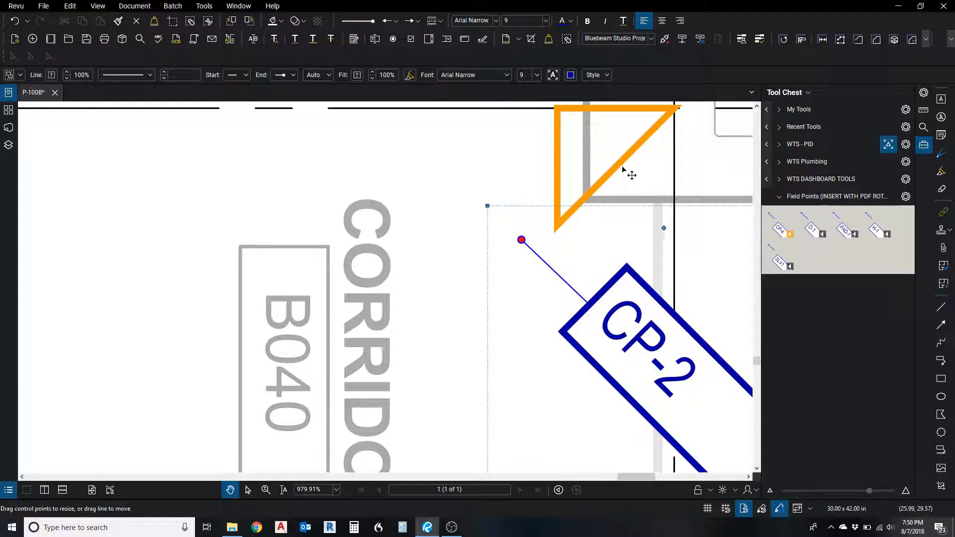
Step: Flatten the orange triangle at gridline G and move the CP-2 tip onto its lower corner
{"action": "left_click", "coordinate": [623, 170]}
{"action": "right_click", "coordinate": [622, 169]}
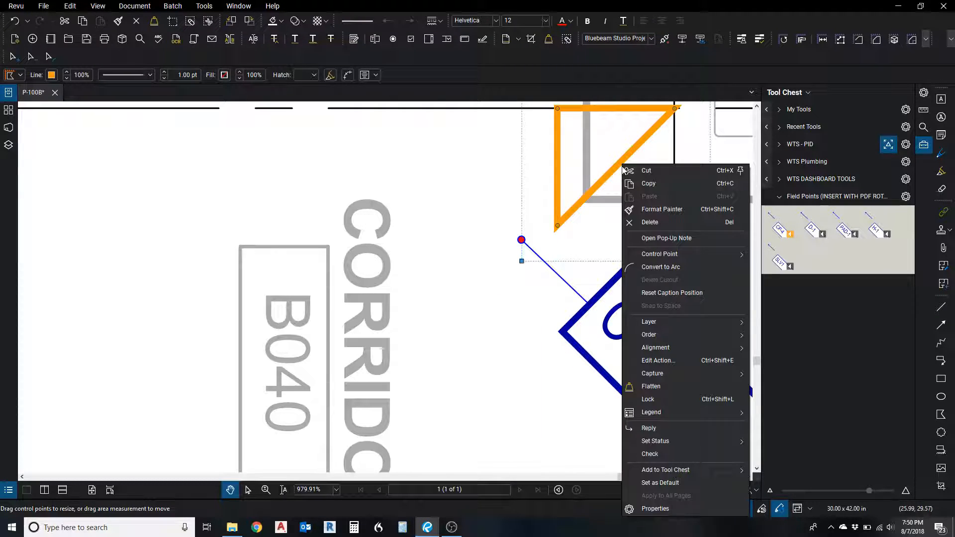
{"action": "left_click", "coordinate": [645, 386]}
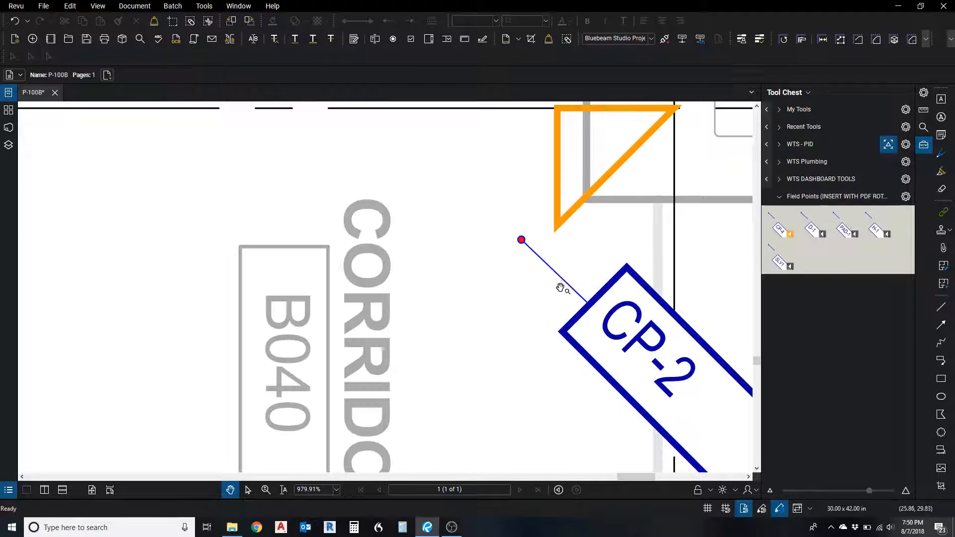
{"action": "left_click", "coordinate": [555, 273]}
{"action": "left_click_drag", "start_coordinate": [555, 273], "coordinate": [593, 257]}
Step: Flatten the orange polyline around the gridline H column and move the CP-3 tip onto its outer corner
{"action": "scroll", "coordinate": [508, 192], "scroll_direction": "down", "scroll_amount": 7}
{"action": "left_click_drag", "start_coordinate": [533, 411], "coordinate": [547, 216]}
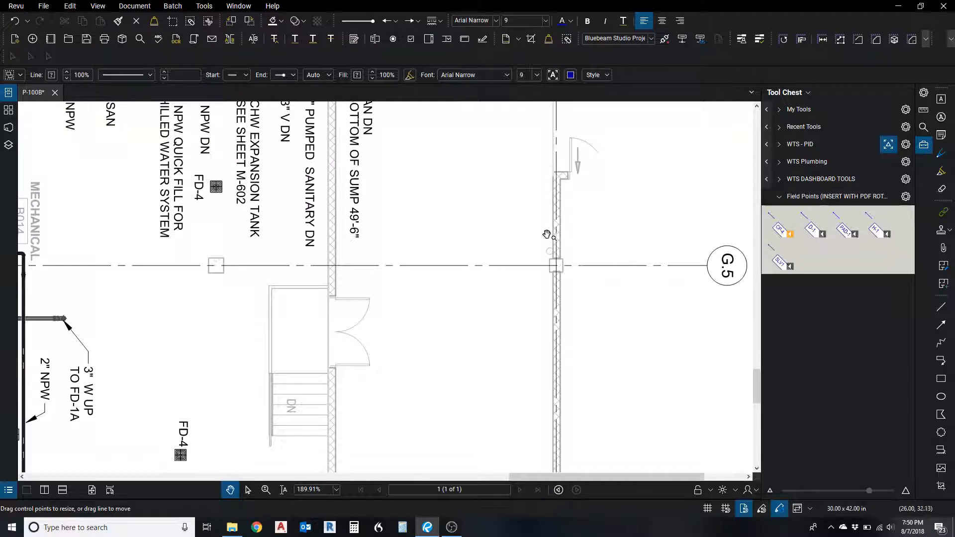
{"action": "left_click_drag", "start_coordinate": [543, 374], "coordinate": [547, 171]}
{"action": "scroll", "coordinate": [572, 288], "scroll_direction": "up", "scroll_amount": 8}
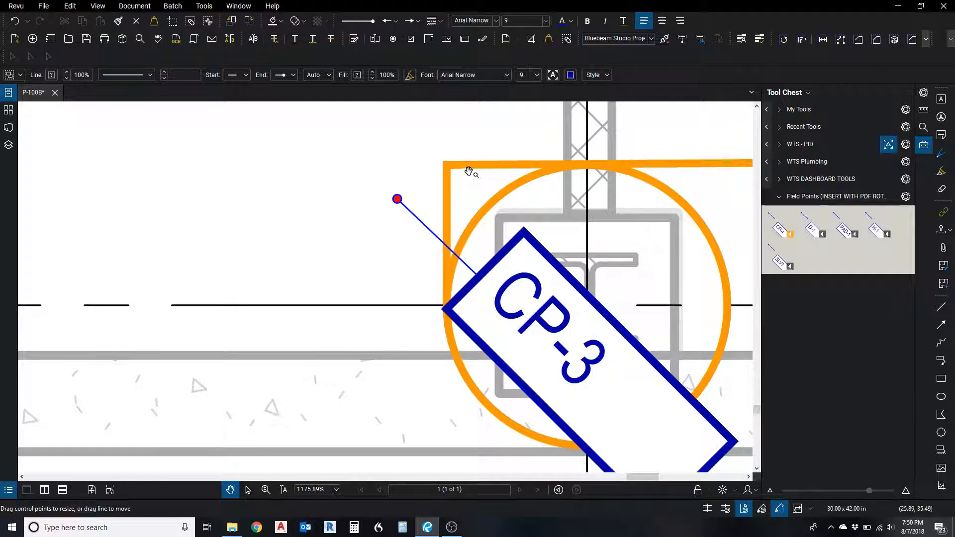
{"action": "left_click", "coordinate": [467, 171]}
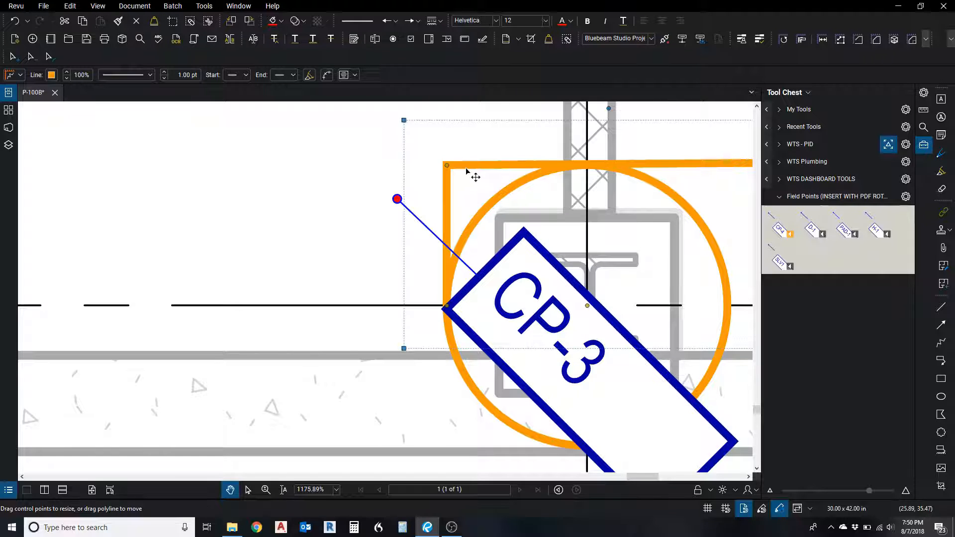
{"action": "right_click", "coordinate": [467, 170]}
{"action": "left_click", "coordinate": [494, 298]}
{"action": "left_click_drag", "start_coordinate": [432, 234], "coordinate": [482, 204]}
{"action": "scroll", "coordinate": [482, 205], "scroll_direction": "down", "scroll_amount": 8}
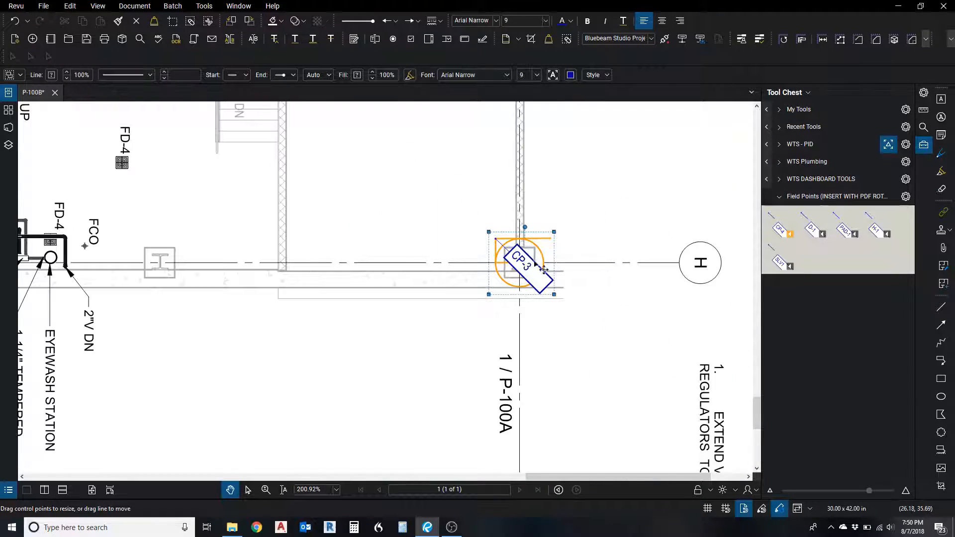
Step: Place drain field points D-1 to D-4 beside the row of four FD-4 floor drains in the mechanical room
{"action": "left_click_drag", "start_coordinate": [534, 235], "coordinate": [726, 378]}
{"action": "scroll", "coordinate": [612, 308], "scroll_direction": "down", "scroll_amount": 4}
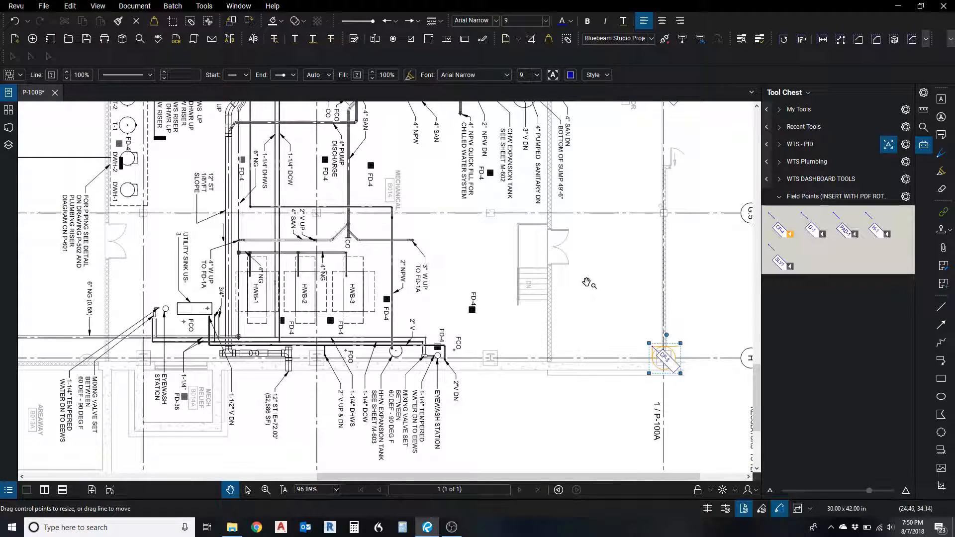
{"action": "left_click_drag", "start_coordinate": [585, 281], "coordinate": [569, 346]}
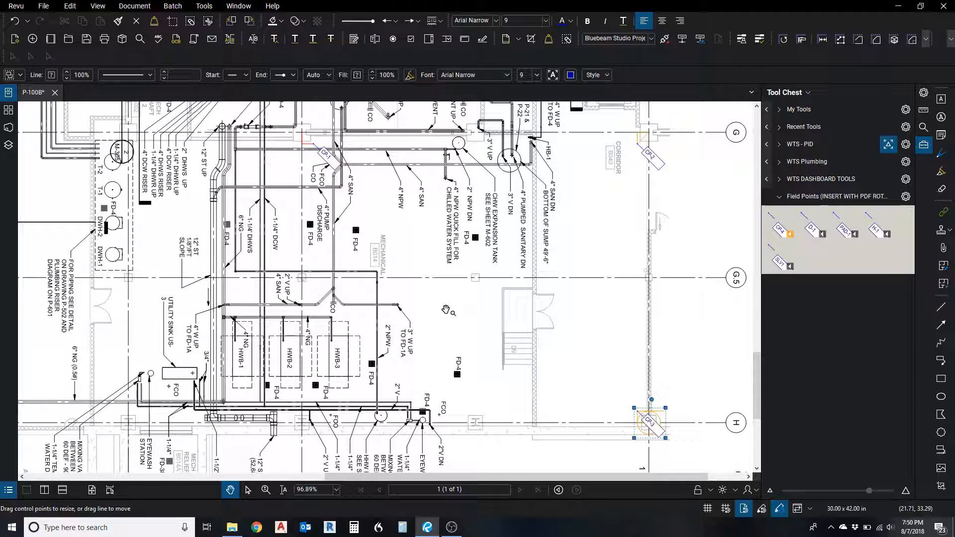
{"action": "scroll", "coordinate": [451, 321], "scroll_direction": "down", "scroll_amount": 1}
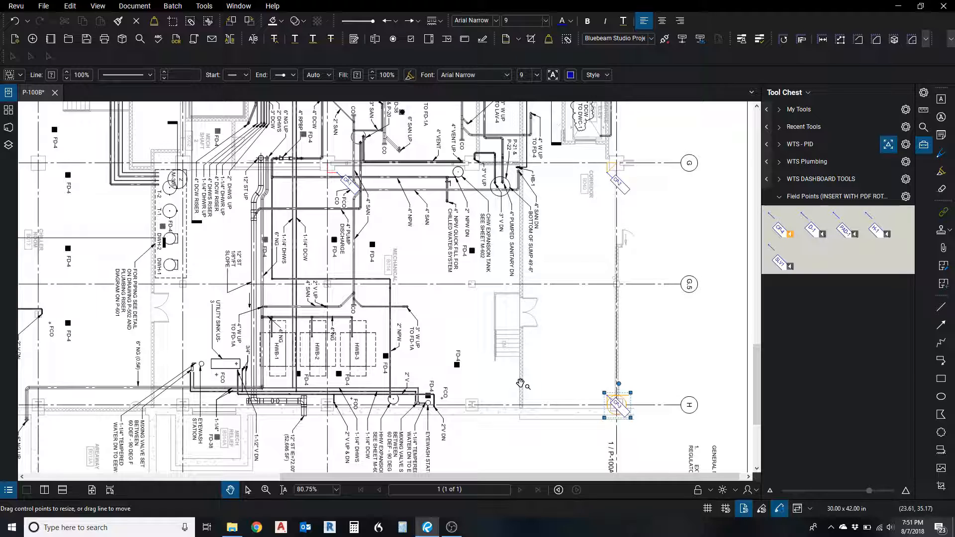
{"action": "left_click_drag", "start_coordinate": [446, 306], "coordinate": [462, 302]}
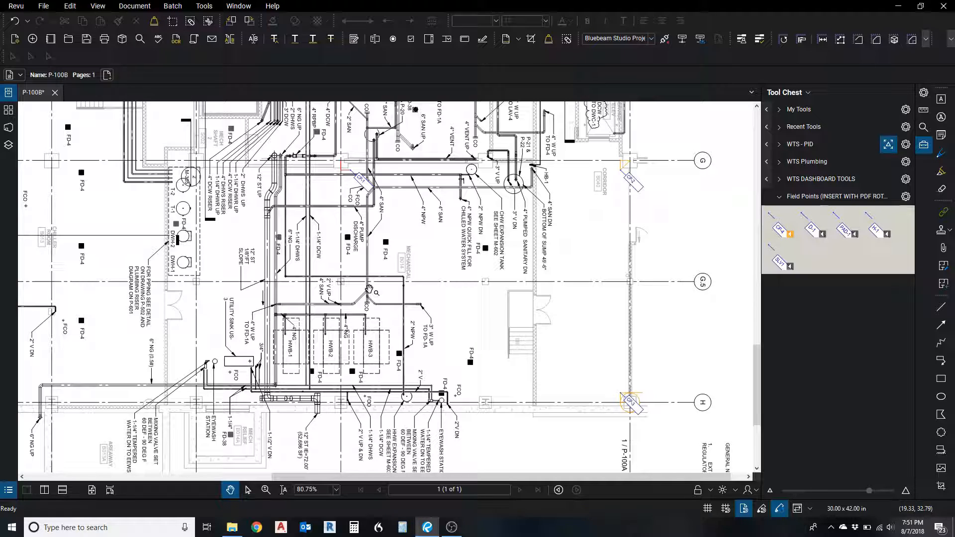
{"action": "scroll", "coordinate": [329, 271], "scroll_direction": "up", "scroll_amount": 5}
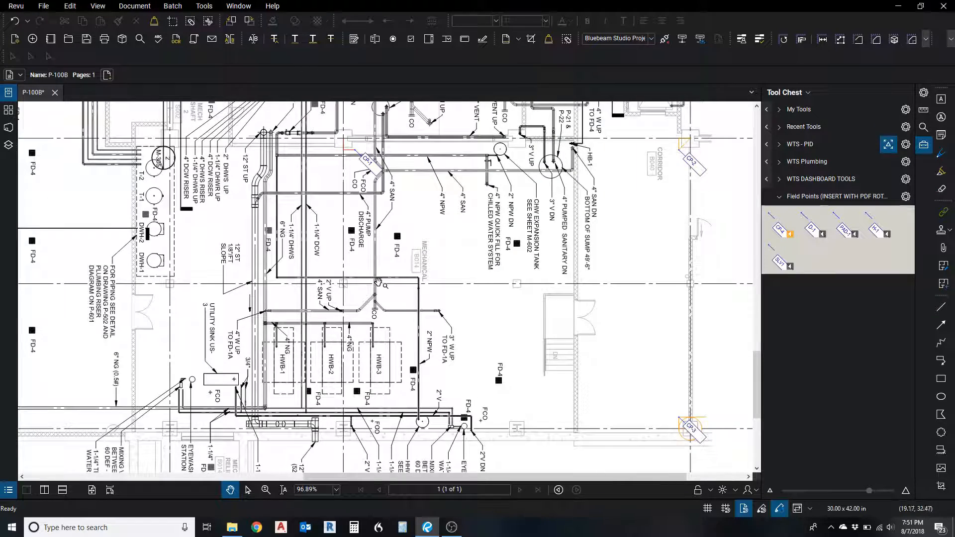
{"action": "left_click", "coordinate": [814, 232]}
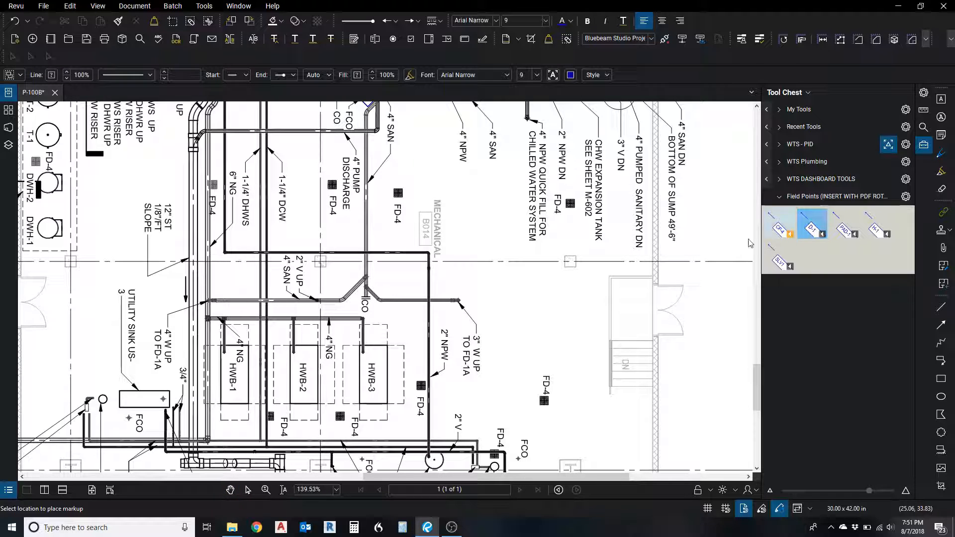
{"action": "left_click", "coordinate": [218, 222]}
{"action": "left_click", "coordinate": [339, 225]}
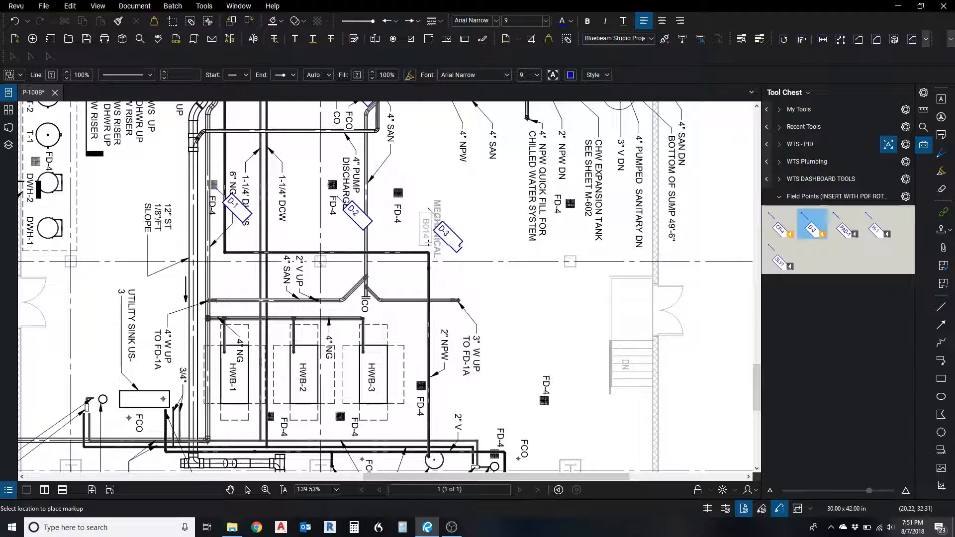
{"action": "left_click", "coordinate": [416, 238]}
{"action": "left_click", "coordinate": [576, 249]}
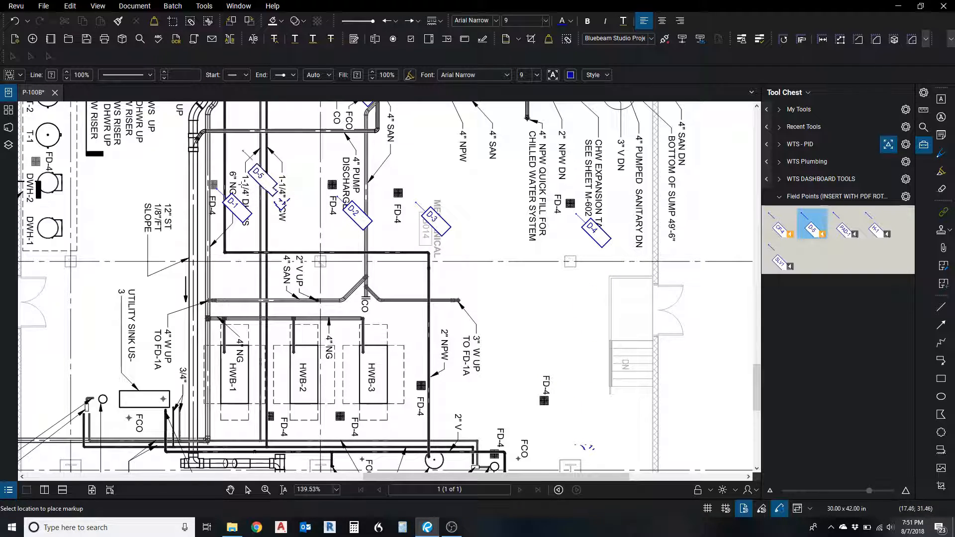
{"action": "key", "text": "Escape"}
Step: Move the tips of drain points D-1 and D-2 onto the centres of their FD-4 floor drains
{"action": "scroll", "coordinate": [198, 193], "scroll_direction": "up", "scroll_amount": 8}
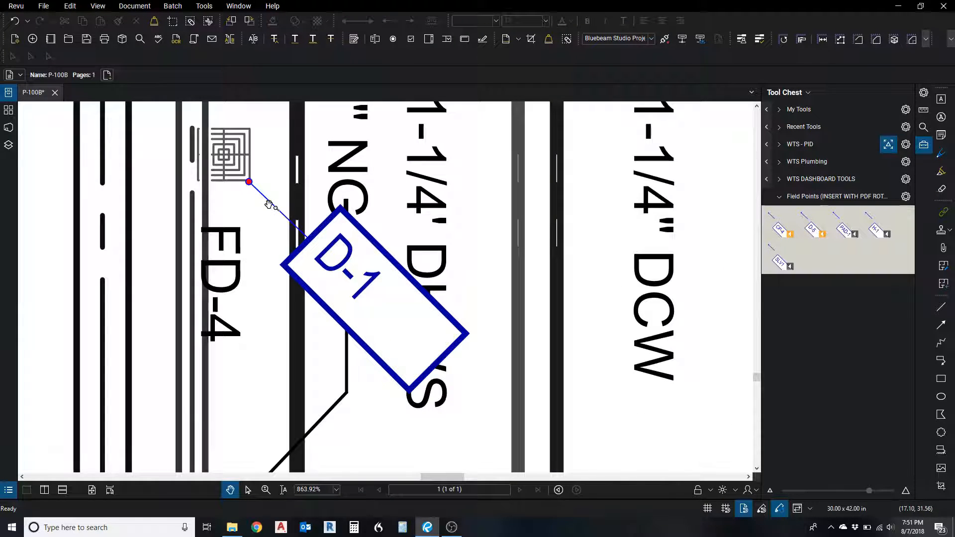
{"action": "left_click", "coordinate": [282, 213]}
{"action": "left_click_drag", "start_coordinate": [282, 214], "coordinate": [263, 186]}
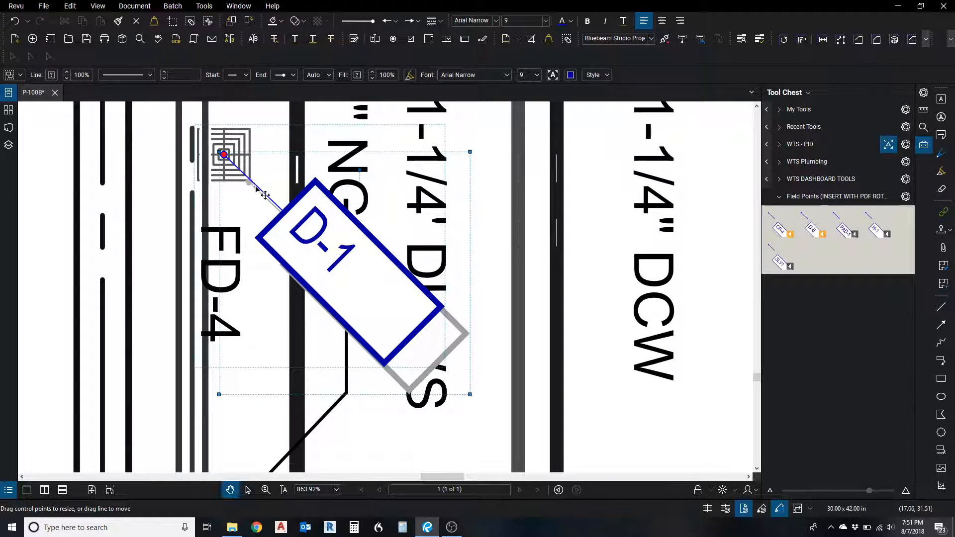
{"action": "scroll", "coordinate": [262, 189], "scroll_direction": "down", "scroll_amount": 4}
{"action": "left_click_drag", "start_coordinate": [521, 271], "coordinate": [391, 303]}
{"action": "scroll", "coordinate": [450, 263], "scroll_direction": "up", "scroll_amount": 3}
{"action": "left_click_drag", "start_coordinate": [464, 251], "coordinate": [437, 188]}
{"action": "scroll", "coordinate": [437, 188], "scroll_direction": "down", "scroll_amount": 4}
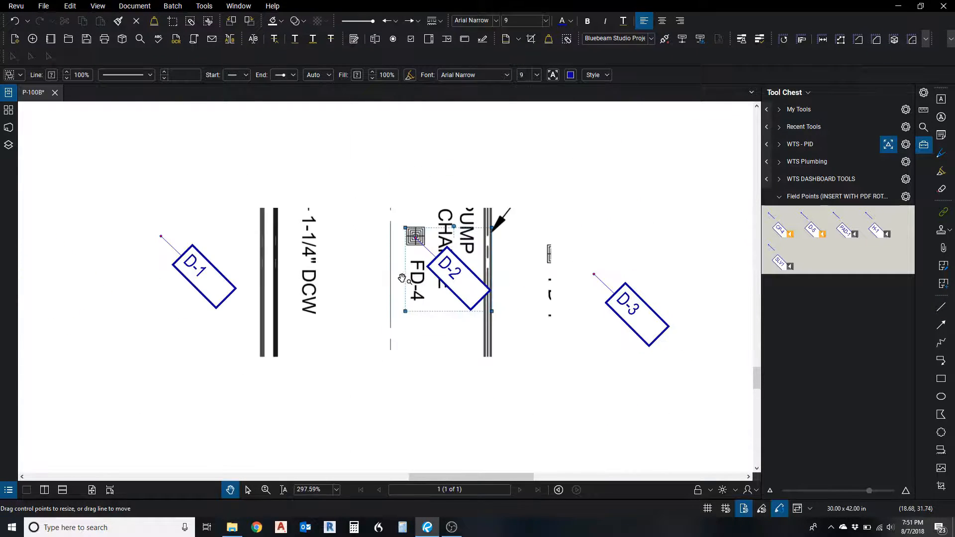
{"action": "scroll", "coordinate": [430, 252], "scroll_direction": "up", "scroll_amount": 4}
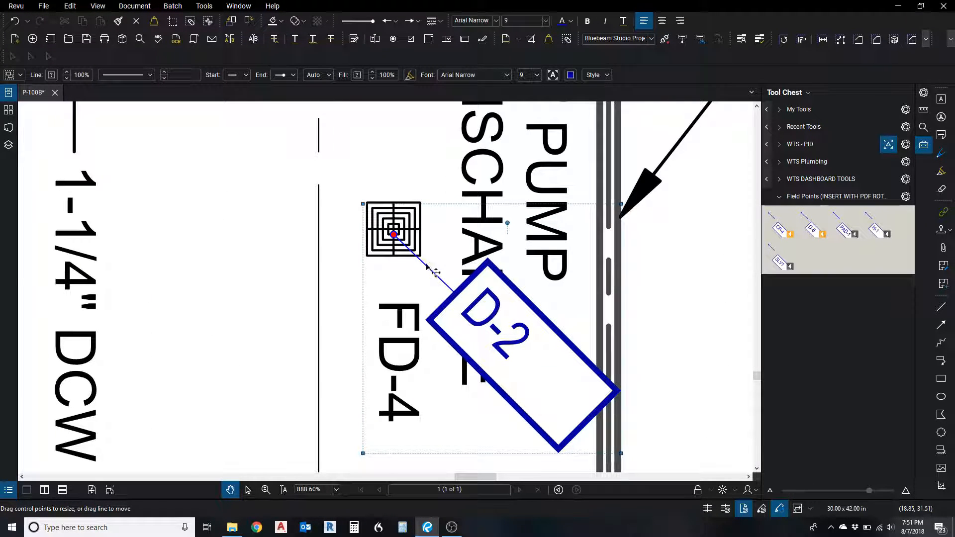
Step: Move the tips of drain points D-3 and D-4 onto the centres of their FD-4 floor drains
{"action": "scroll", "coordinate": [435, 273], "scroll_direction": "down", "scroll_amount": 5}
{"action": "scroll", "coordinate": [515, 274], "scroll_direction": "up", "scroll_amount": 4}
{"action": "left_click_drag", "start_coordinate": [533, 278], "coordinate": [481, 251]}
{"action": "scroll", "coordinate": [481, 252], "scroll_direction": "down", "scroll_amount": 6}
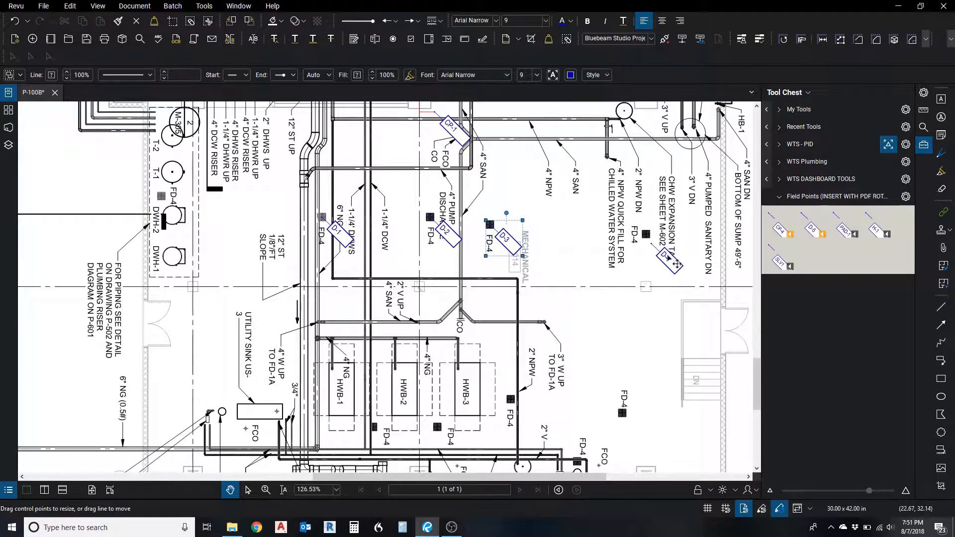
{"action": "scroll", "coordinate": [675, 266], "scroll_direction": "up", "scroll_amount": 5}
{"action": "left_click", "coordinate": [657, 248]}
{"action": "left_click_drag", "start_coordinate": [590, 256], "coordinate": [558, 198]}
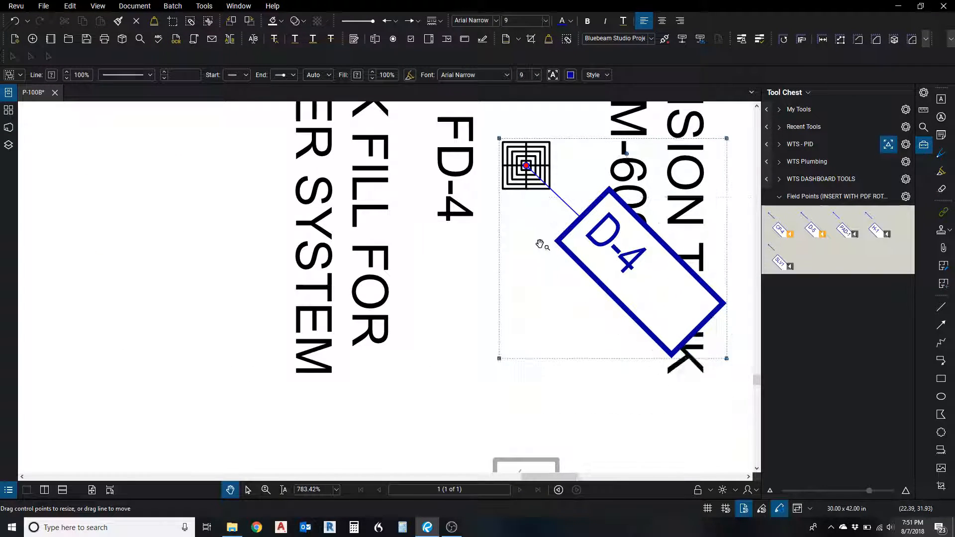
Step: Review the placed points on the plan and their X and Y coordinates in the Markups List, then hide the list
{"action": "scroll", "coordinate": [540, 244], "scroll_direction": "down", "scroll_amount": 8}
{"action": "left_click_drag", "start_coordinate": [534, 307], "coordinate": [544, 294]}
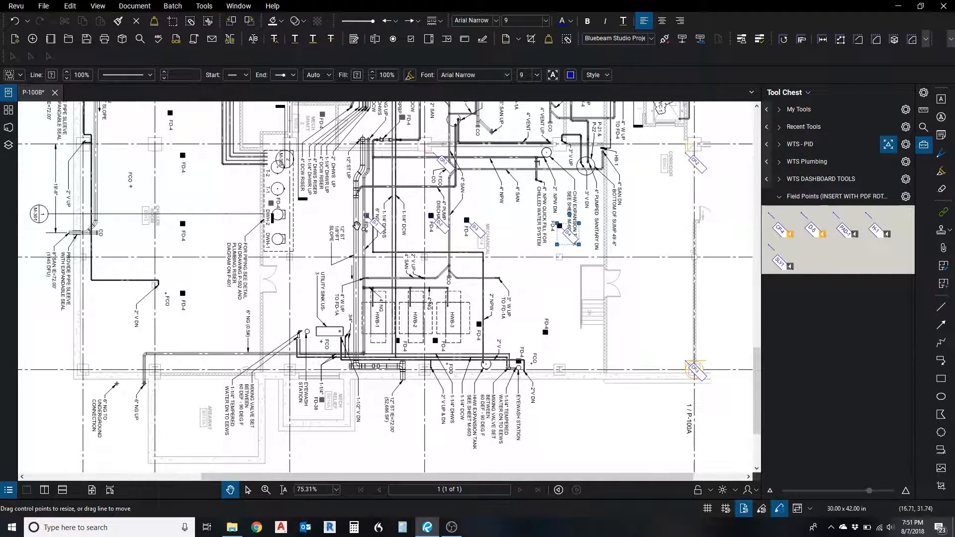
{"action": "scroll", "coordinate": [357, 225], "scroll_direction": "up", "scroll_amount": 3}
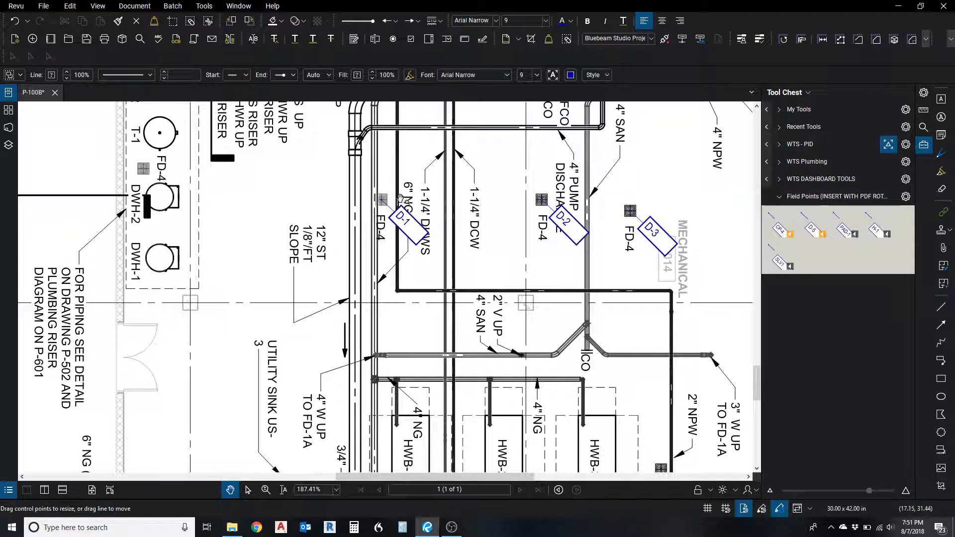
{"action": "scroll", "coordinate": [445, 212], "scroll_direction": "down", "scroll_amount": 3}
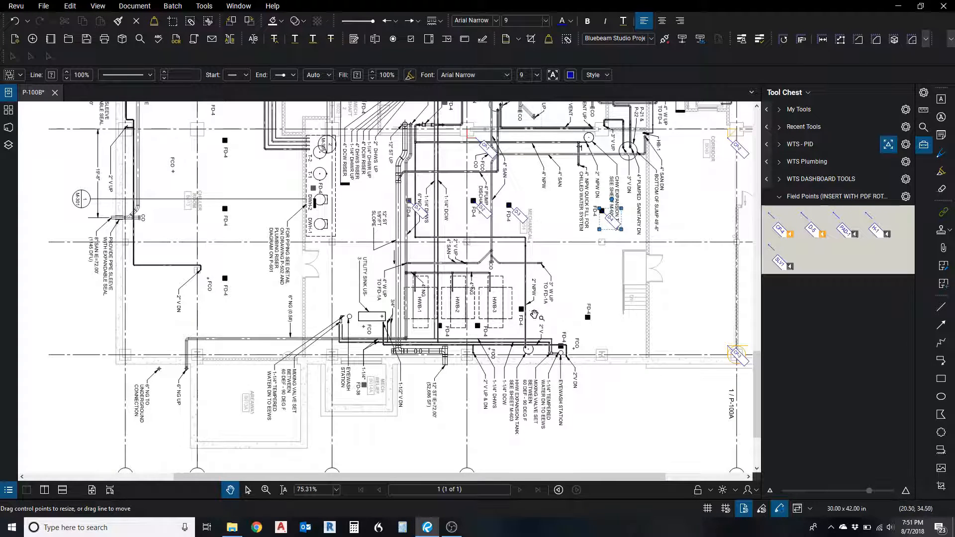
{"action": "left_click", "coordinate": [431, 497]}
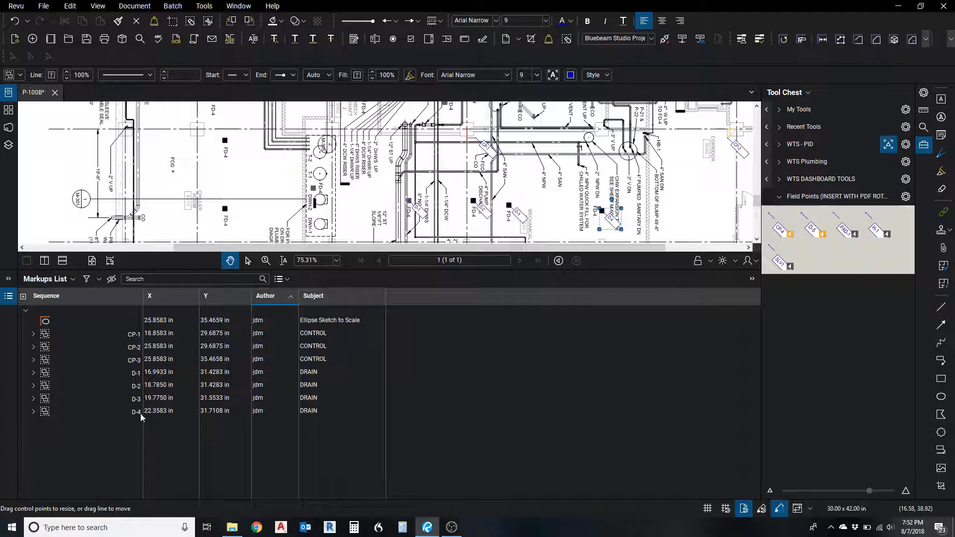
{"action": "double_click", "coordinate": [480, 272]}
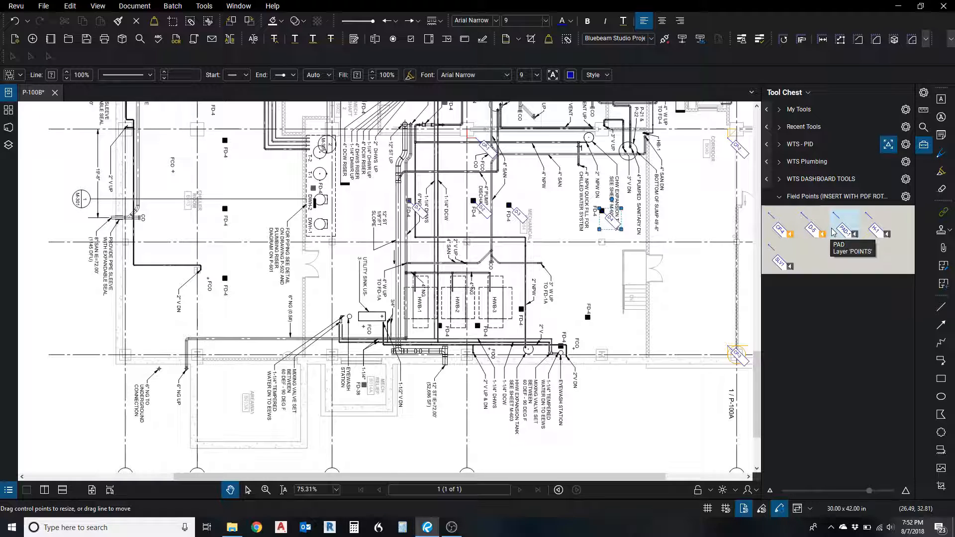
Step: Place pad field points PAD-1 and PAD-2 at boiler pad HWB-1 and PAD-3 beside boiler pad HWB-3
{"action": "scroll", "coordinate": [463, 299], "scroll_direction": "up", "scroll_amount": 5}
{"action": "scroll", "coordinate": [463, 299], "scroll_direction": "up", "scroll_amount": 1}
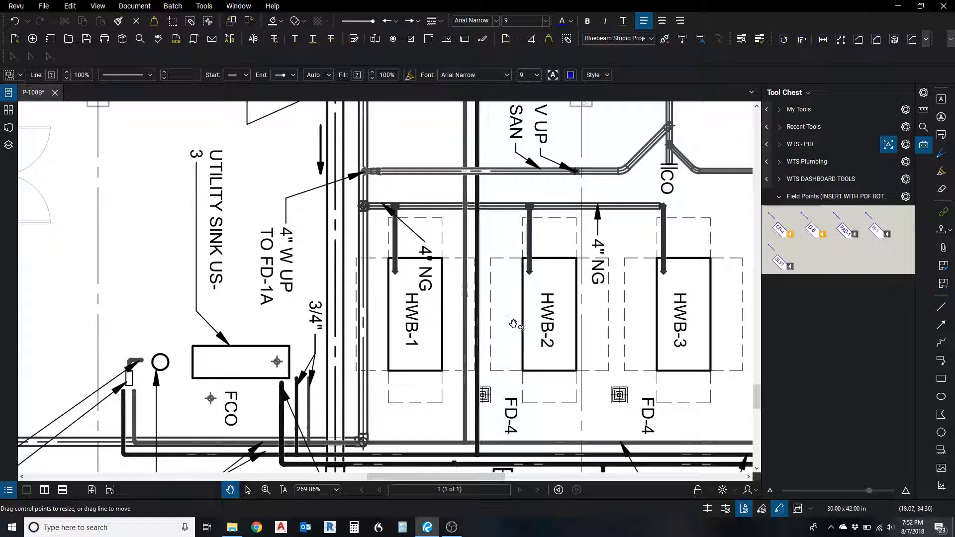
{"action": "mouse_move", "coordinate": [642, 351]}
{"action": "left_mouse_down"}
{"action": "mouse_move", "coordinate": [598, 336]}
{"action": "mouse_move", "coordinate": [561, 299]}
{"action": "left_mouse_up"}
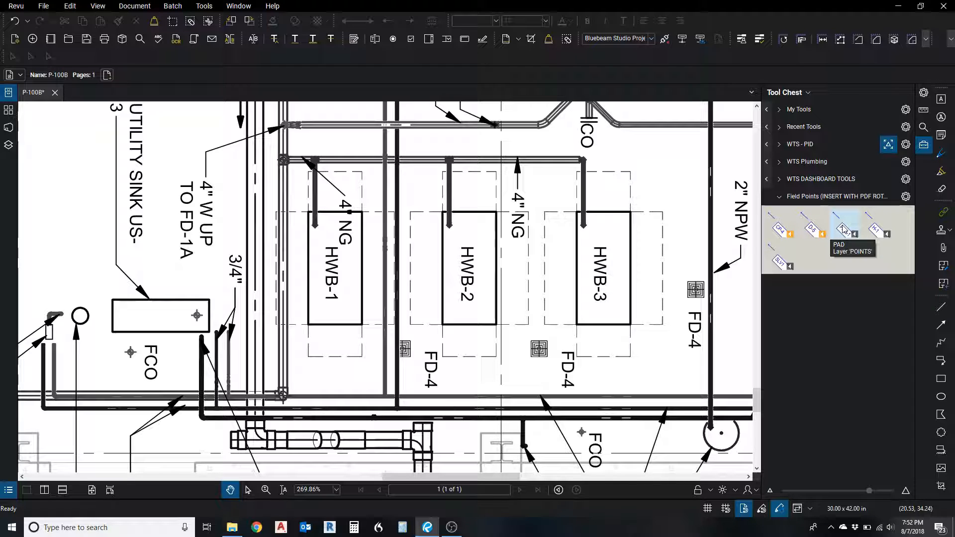
{"action": "scroll", "coordinate": [305, 191], "scroll_direction": "up", "scroll_amount": 5}
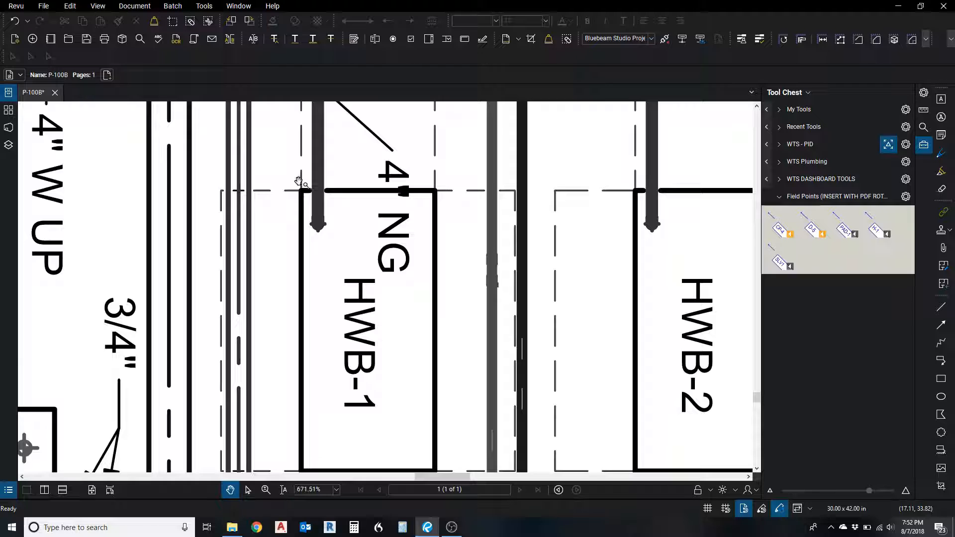
{"action": "scroll", "coordinate": [285, 179], "scroll_direction": "down", "scroll_amount": 3}
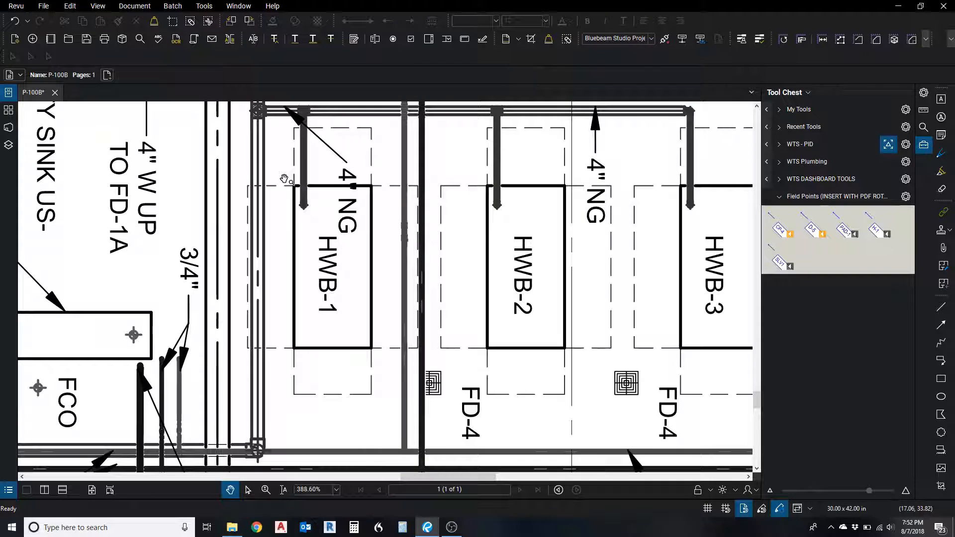
{"action": "scroll", "coordinate": [284, 179], "scroll_direction": "down", "scroll_amount": 1}
{"action": "left_click_drag", "start_coordinate": [426, 248], "coordinate": [369, 285]}
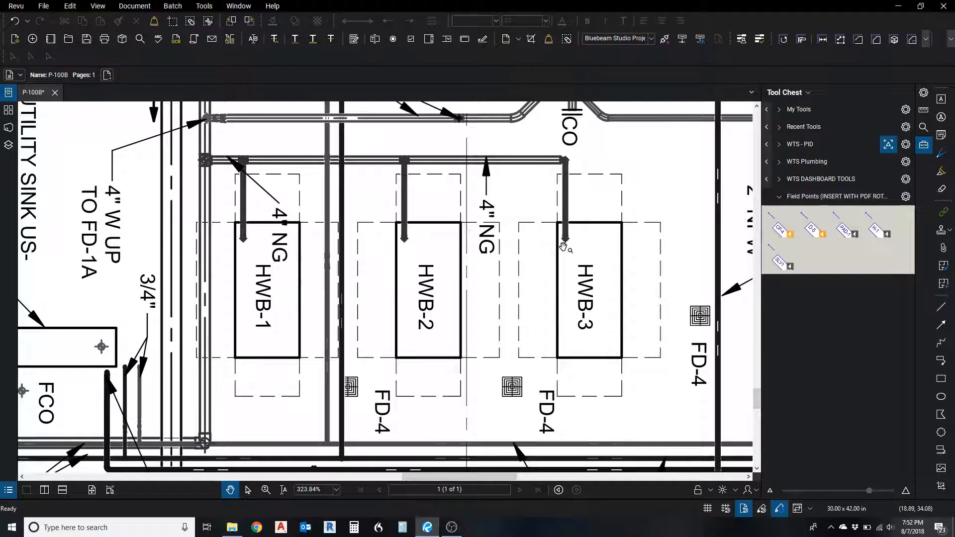
{"action": "left_click", "coordinate": [841, 228]}
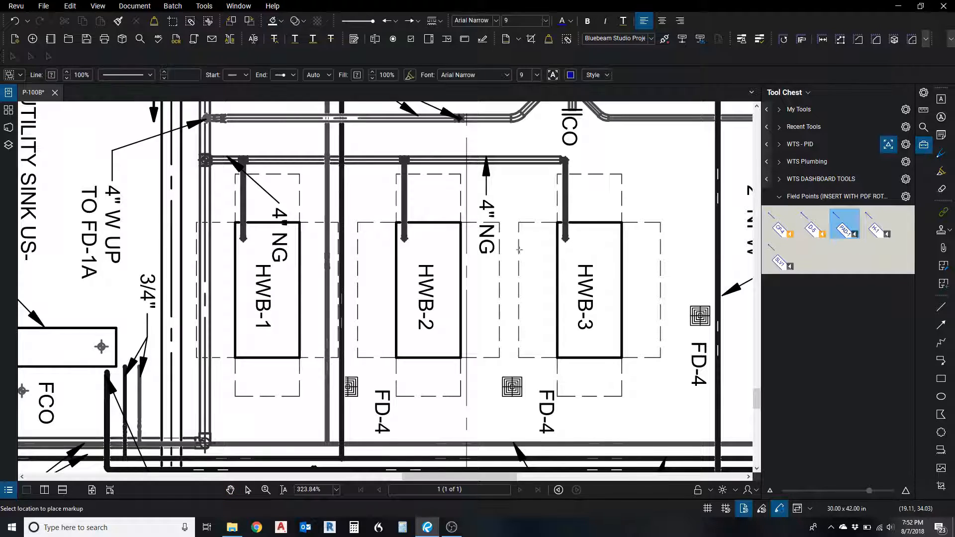
{"action": "left_click", "coordinate": [238, 324]}
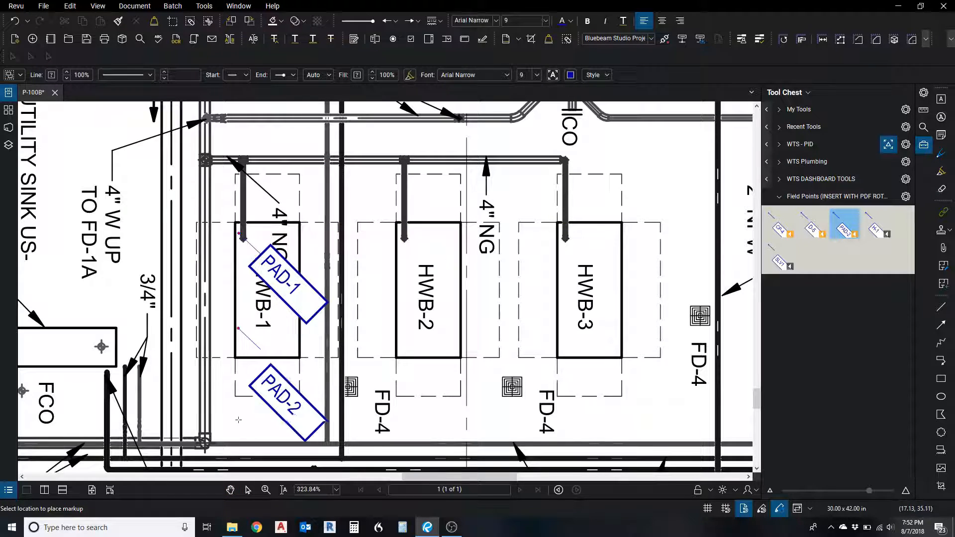
{"action": "left_click", "coordinate": [244, 441]}
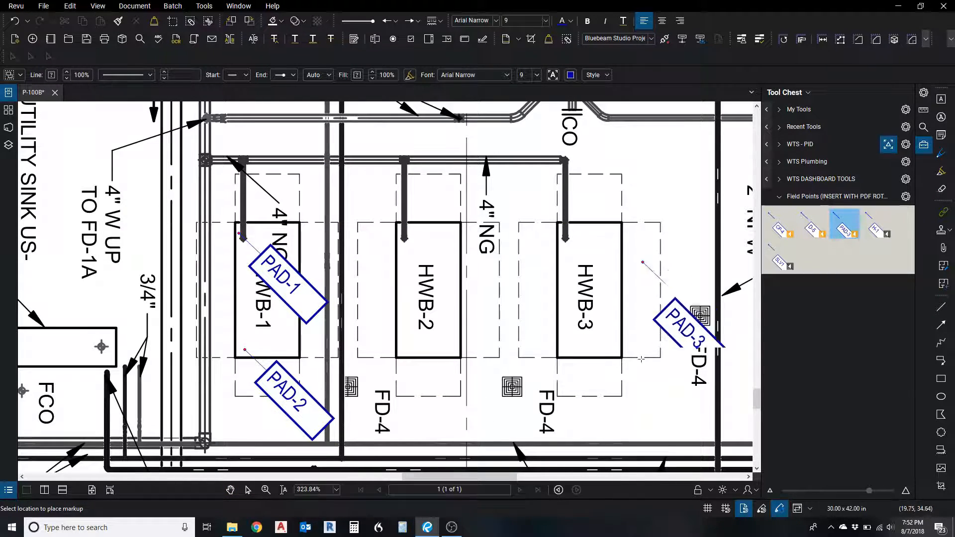
{"action": "left_click", "coordinate": [611, 445]}
{"action": "key", "text": "Escape"}
Step: Move the tips of PAD-1 and PAD-2 onto the upper-left and lower-left corners of HWB-1, and PAD-3 onto the lower-right corner of HWB-3
{"action": "scroll", "coordinate": [251, 245], "scroll_direction": "up", "scroll_amount": 6}
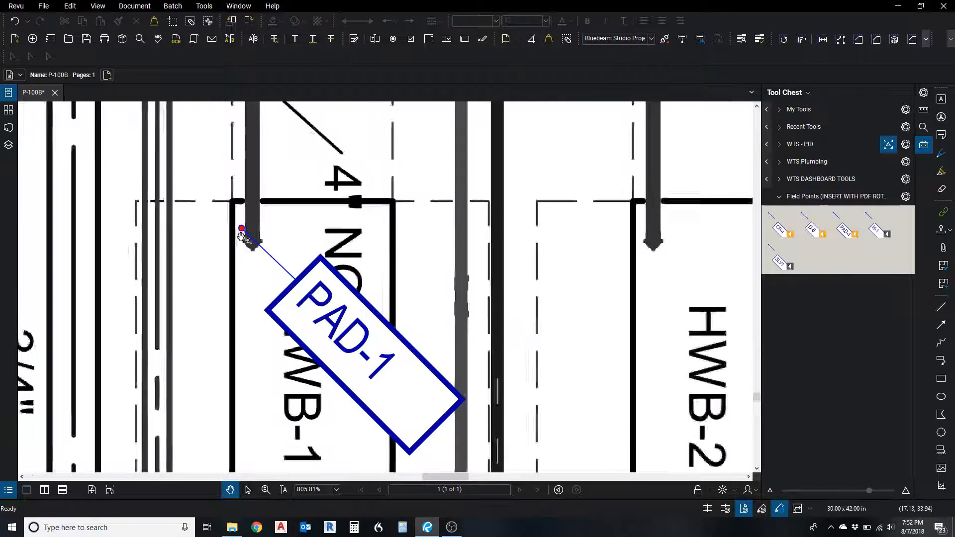
{"action": "left_click_drag", "start_coordinate": [276, 261], "coordinate": [264, 222]}
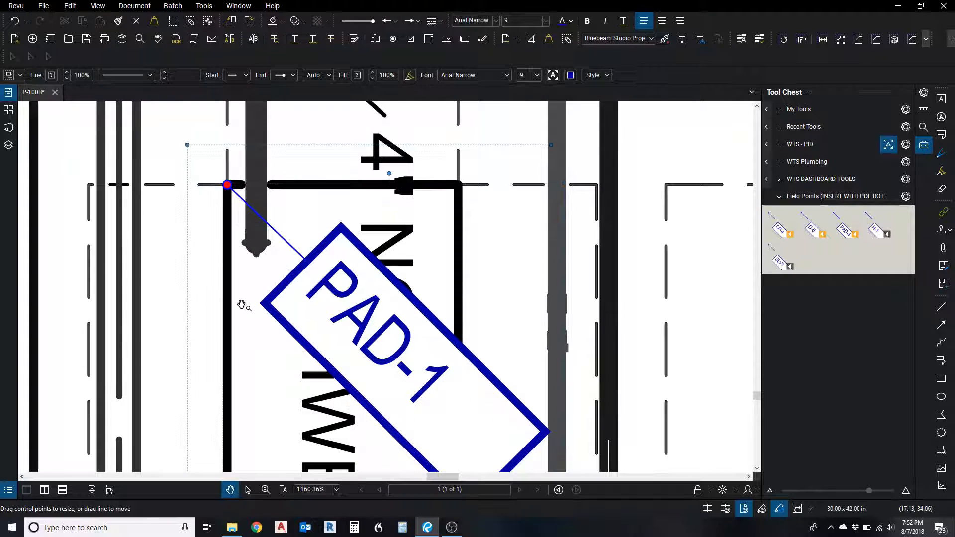
{"action": "left_click_drag", "start_coordinate": [258, 367], "coordinate": [291, 183]}
{"action": "scroll", "coordinate": [291, 183], "scroll_direction": "down", "scroll_amount": 3}
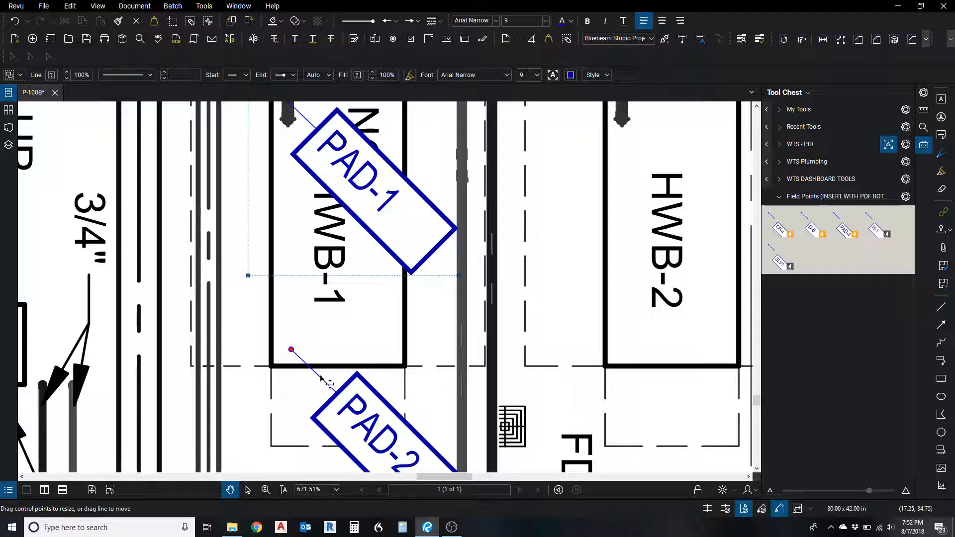
{"action": "left_click_drag", "start_coordinate": [328, 385], "coordinate": [307, 401]}
{"action": "scroll", "coordinate": [290, 303], "scroll_direction": "down", "scroll_amount": 5}
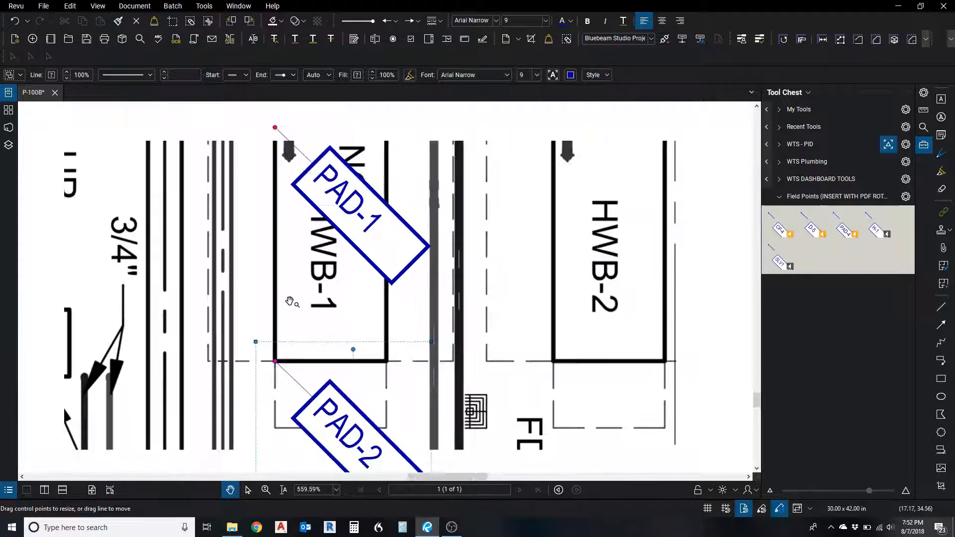
{"action": "scroll", "coordinate": [566, 351], "scroll_direction": "up", "scroll_amount": 4}
{"action": "mouse_move", "coordinate": [592, 339]}
{"action": "left_mouse_down"}
{"action": "mouse_move", "coordinate": [611, 349]}
{"action": "mouse_move", "coordinate": [596, 354]}
{"action": "left_mouse_up"}
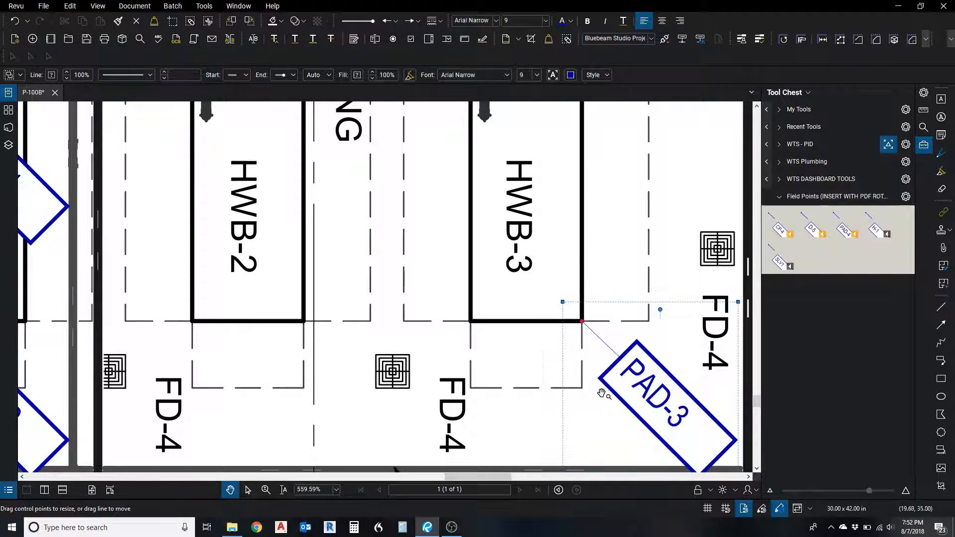
Step: Place field points H-1, H-2 and H-3 in a row just below the horizontal 4" pump discharge pipe near CP-1
{"action": "scroll", "coordinate": [558, 332], "scroll_direction": "down", "scroll_amount": 5}
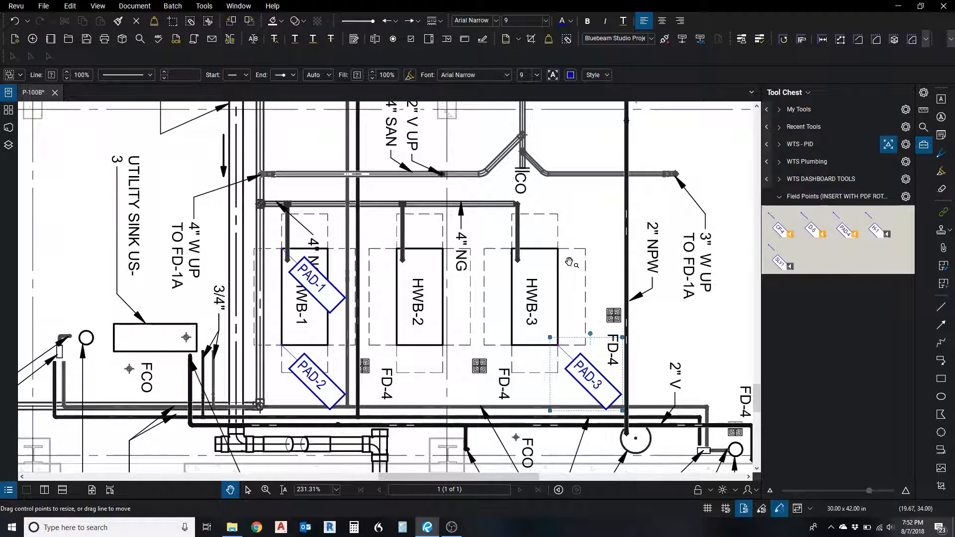
{"action": "left_click_drag", "start_coordinate": [592, 226], "coordinate": [356, 336]}
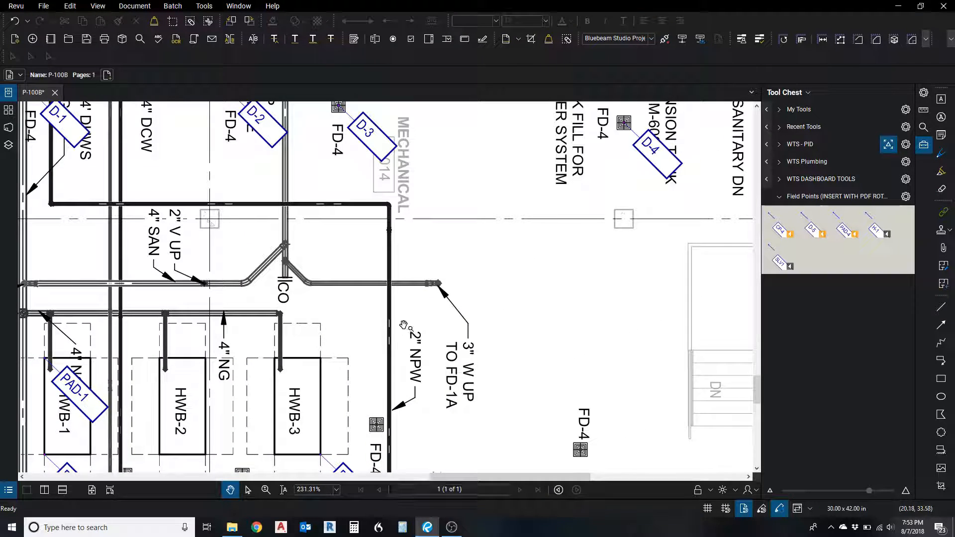
{"action": "mouse_move", "coordinate": [324, 246]}
{"action": "left_mouse_down"}
{"action": "mouse_move", "coordinate": [520, 356]}
{"action": "mouse_move", "coordinate": [542, 384]}
{"action": "left_mouse_up"}
{"action": "left_click_drag", "start_coordinate": [392, 275], "coordinate": [397, 356]}
{"action": "mouse_move", "coordinate": [490, 269]}
{"action": "left_mouse_down"}
{"action": "mouse_move", "coordinate": [520, 358]}
{"action": "mouse_move", "coordinate": [537, 326]}
{"action": "left_mouse_up"}
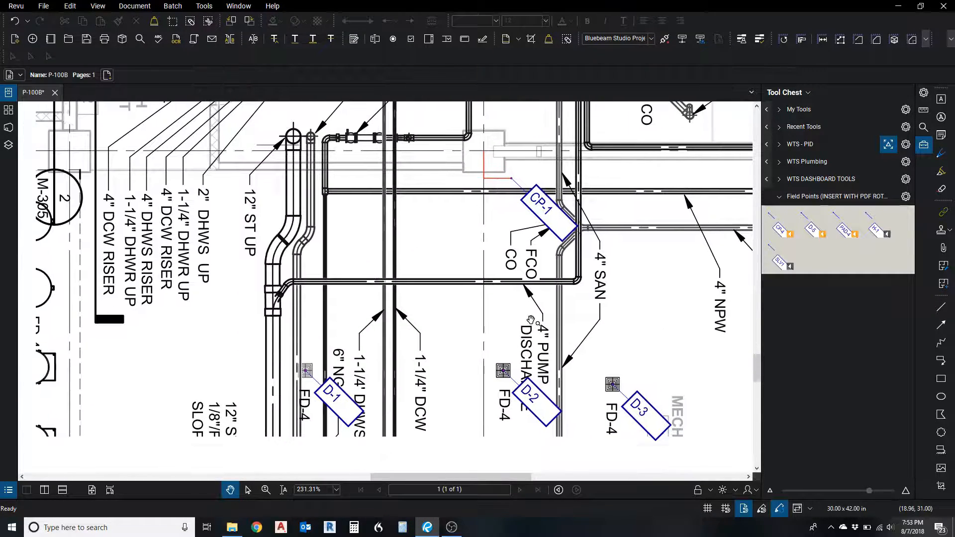
{"action": "left_click", "coordinate": [878, 232]}
{"action": "scroll", "coordinate": [338, 324], "scroll_direction": "up", "scroll_amount": 3}
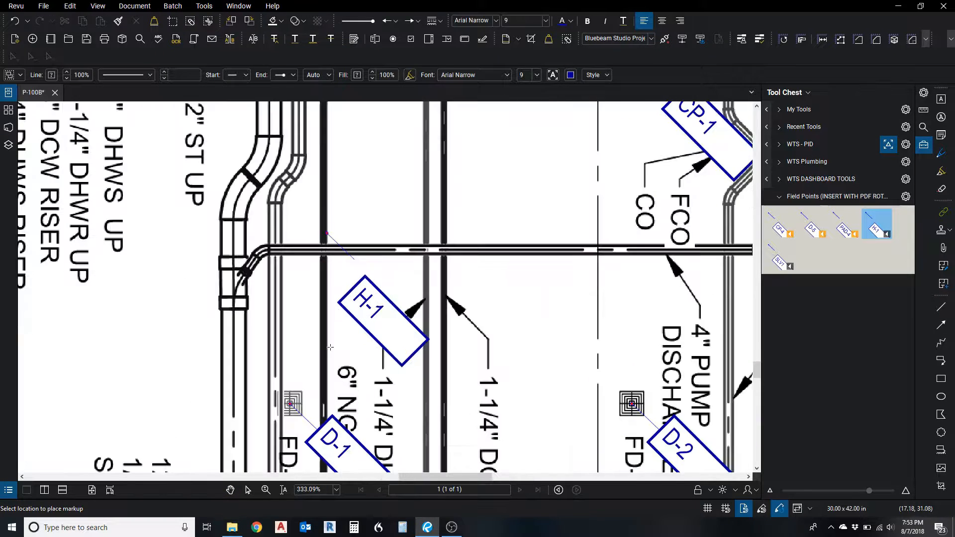
{"action": "left_click", "coordinate": [346, 373]}
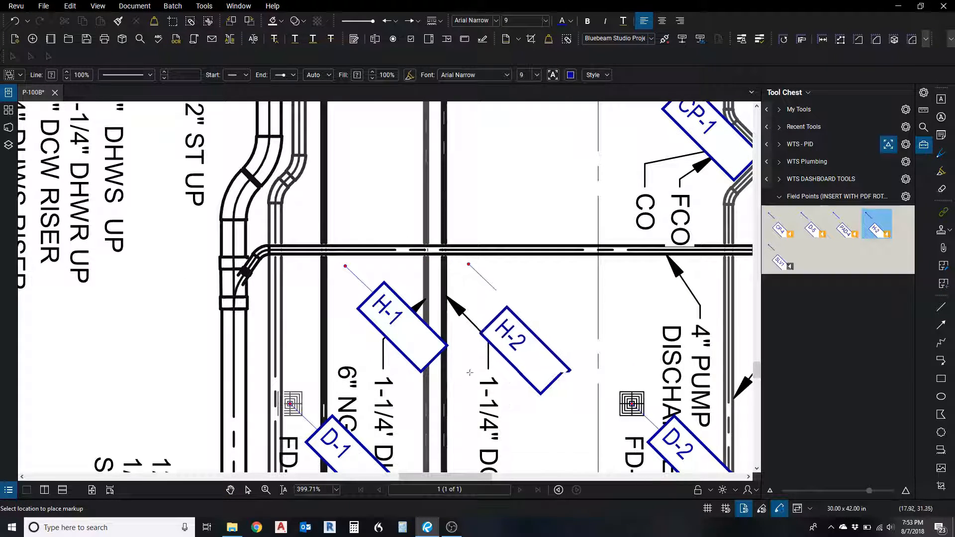
{"action": "left_click", "coordinate": [503, 388]}
{"action": "left_click", "coordinate": [634, 388]}
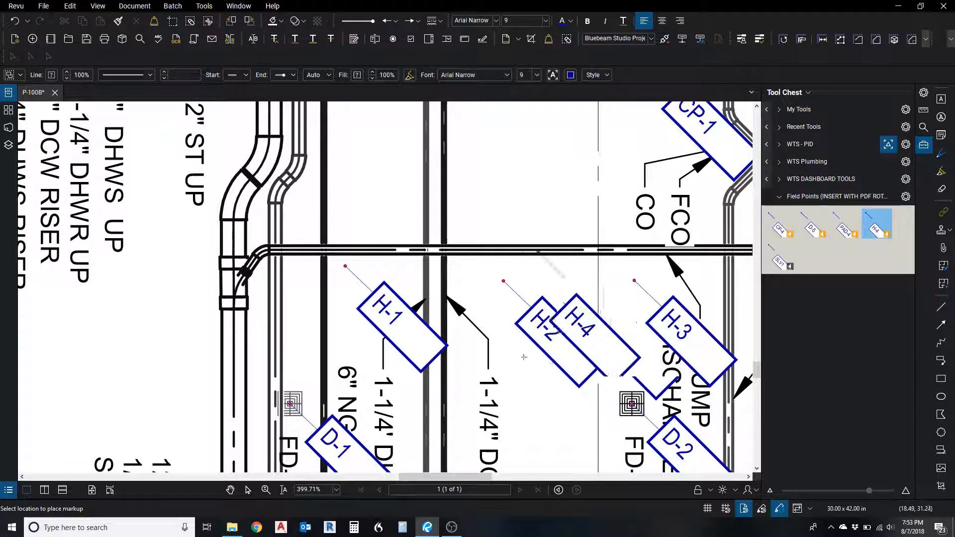
{"action": "key", "text": "Escape"}
Step: Move the tips of points H-1, H-2 and H-3 onto the centreline of the 4" pump discharge pipe
{"action": "left_click_drag", "start_coordinate": [366, 286], "coordinate": [363, 271]}
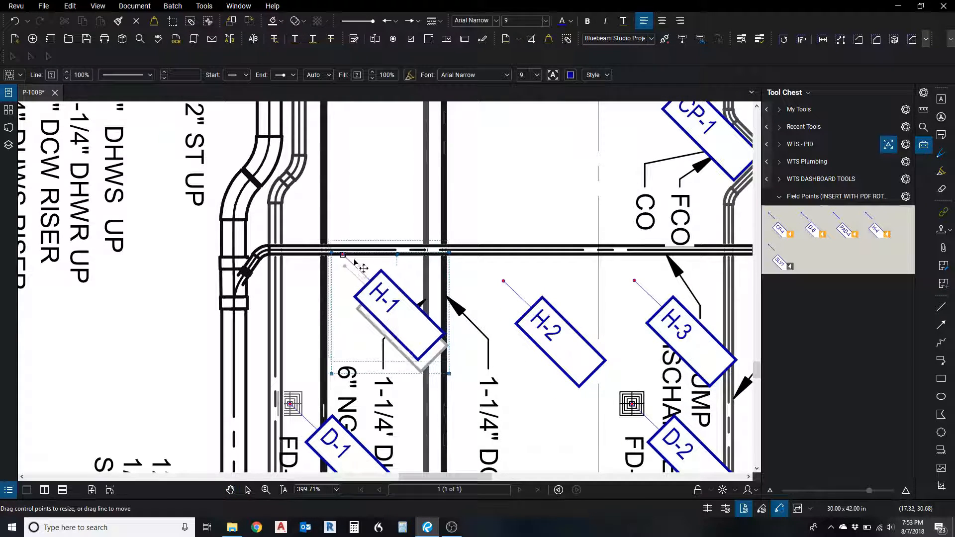
{"action": "left_click_drag", "start_coordinate": [515, 295], "coordinate": [515, 264]}
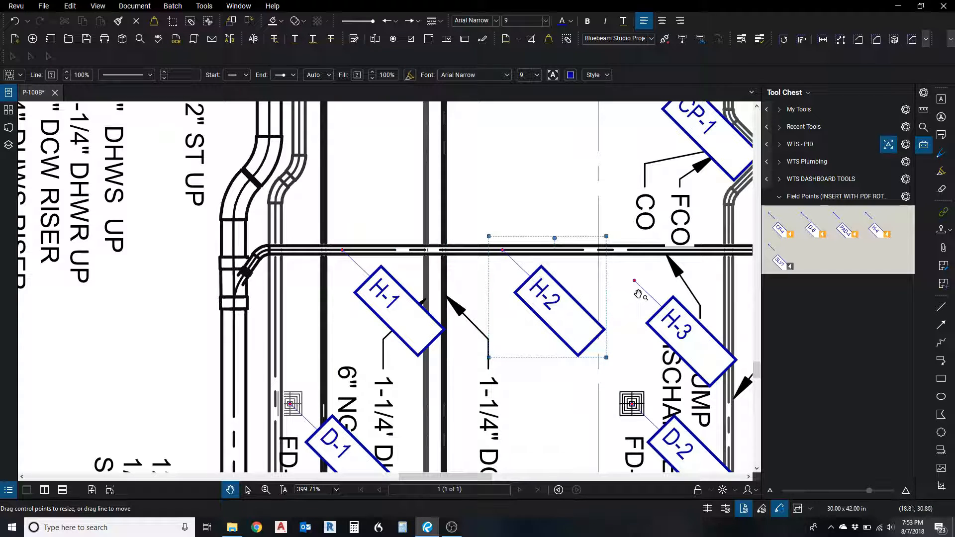
{"action": "left_click_drag", "start_coordinate": [654, 300], "coordinate": [655, 269]}
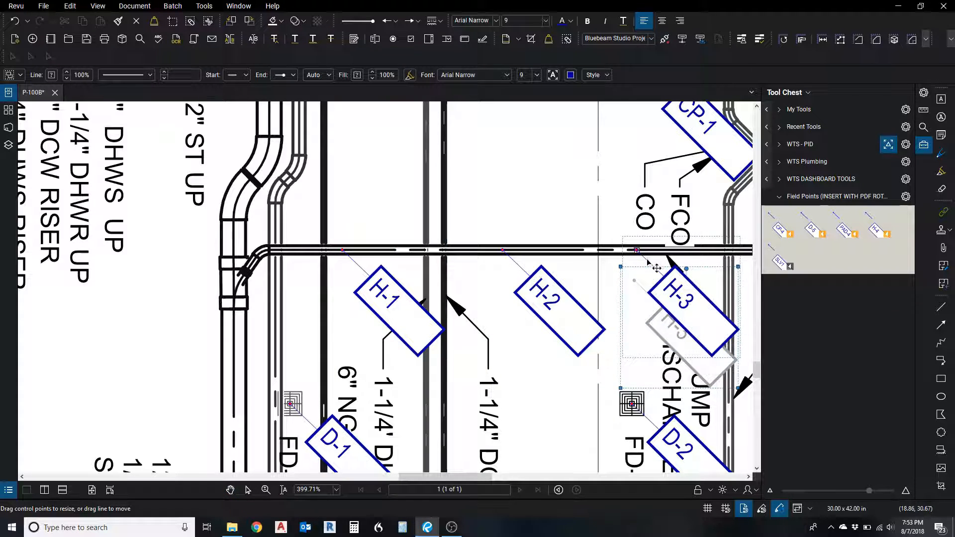
Step: Place sleeve field points SLV1 and SLV2 near the two vertical pipes crossing the wall beside CP-1
{"action": "scroll", "coordinate": [574, 344], "scroll_direction": "down", "scroll_amount": 5}
{"action": "scroll", "coordinate": [534, 316], "scroll_direction": "up", "scroll_amount": 2}
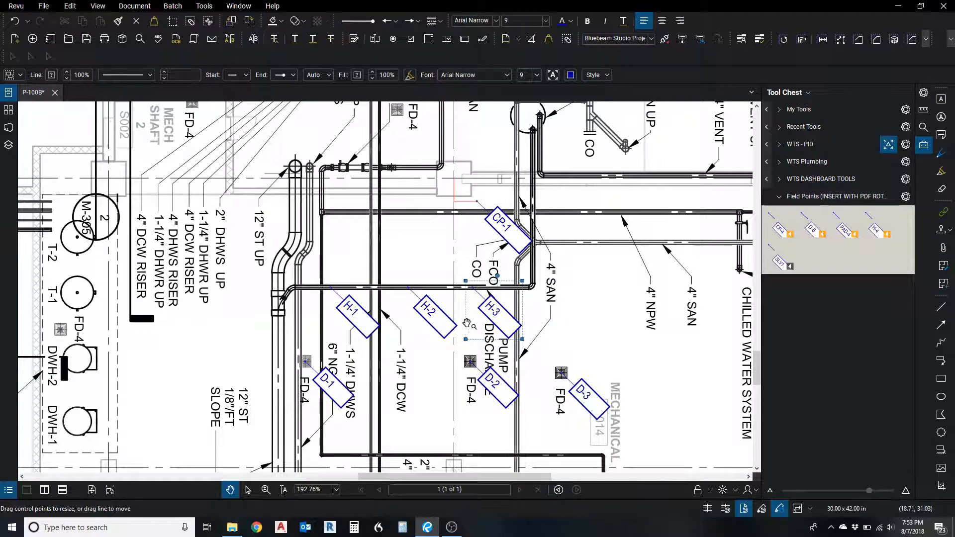
{"action": "left_click", "coordinate": [778, 263]}
{"action": "scroll", "coordinate": [541, 219], "scroll_direction": "up", "scroll_amount": 3}
{"action": "left_click", "coordinate": [497, 242]}
{"action": "scroll", "coordinate": [520, 191], "scroll_direction": "up", "scroll_amount": 4}
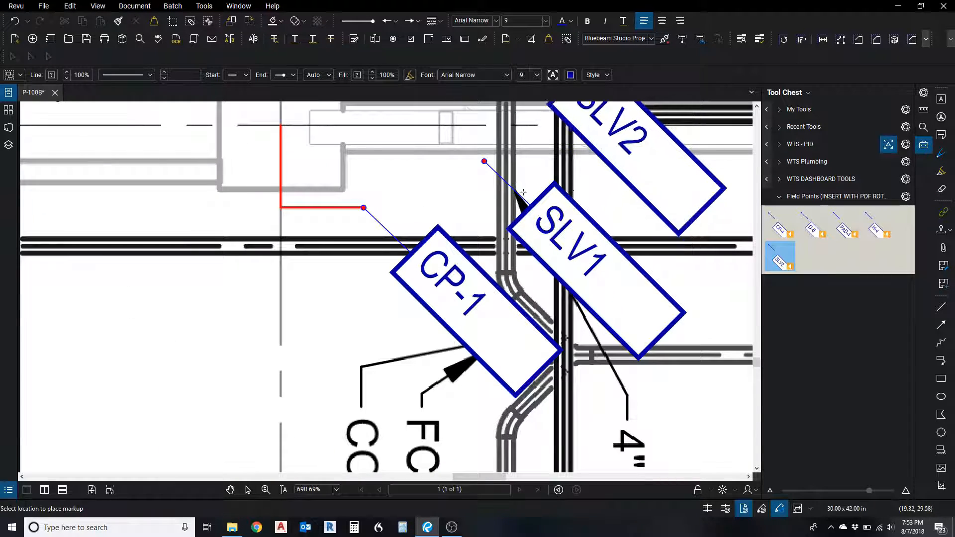
{"action": "left_click_drag", "start_coordinate": [522, 187], "coordinate": [441, 343]}
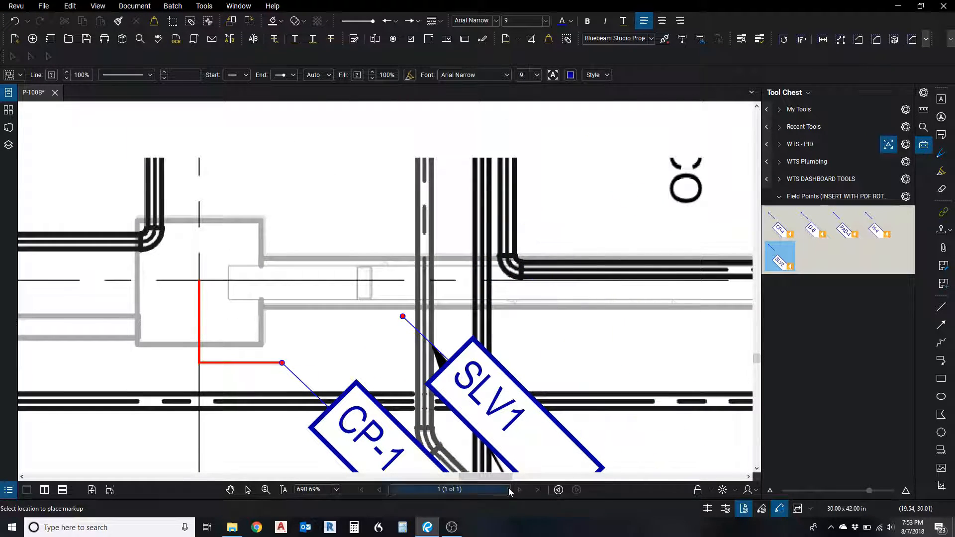
{"action": "left_click_drag", "start_coordinate": [556, 385], "coordinate": [516, 281]}
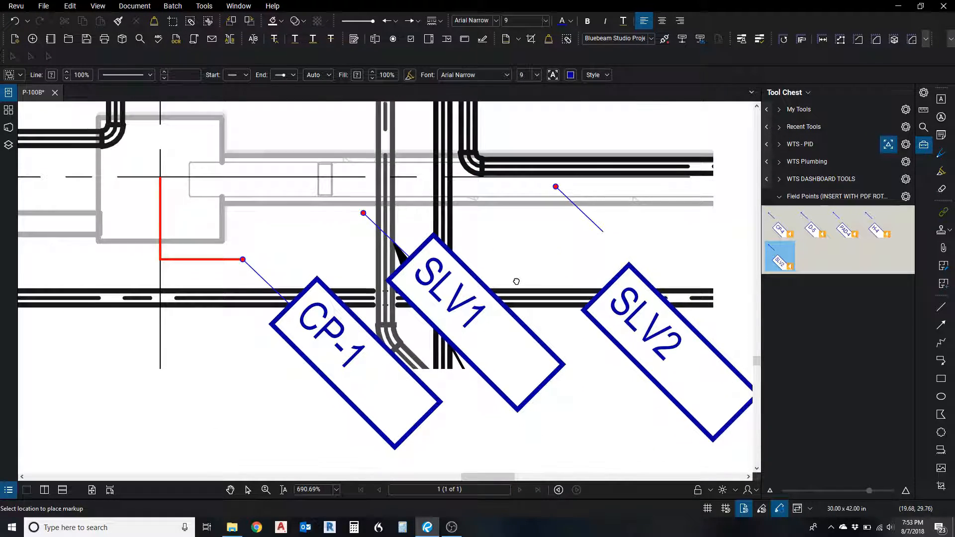
{"action": "left_click", "coordinate": [491, 407]}
Step: Move the tips of SLV1 and SLV2 onto the centres of the two vertical pipes at the lower face of the wall
{"action": "scroll", "coordinate": [404, 227], "scroll_direction": "up", "scroll_amount": 4}
{"action": "left_click_drag", "start_coordinate": [401, 257], "coordinate": [438, 244]}
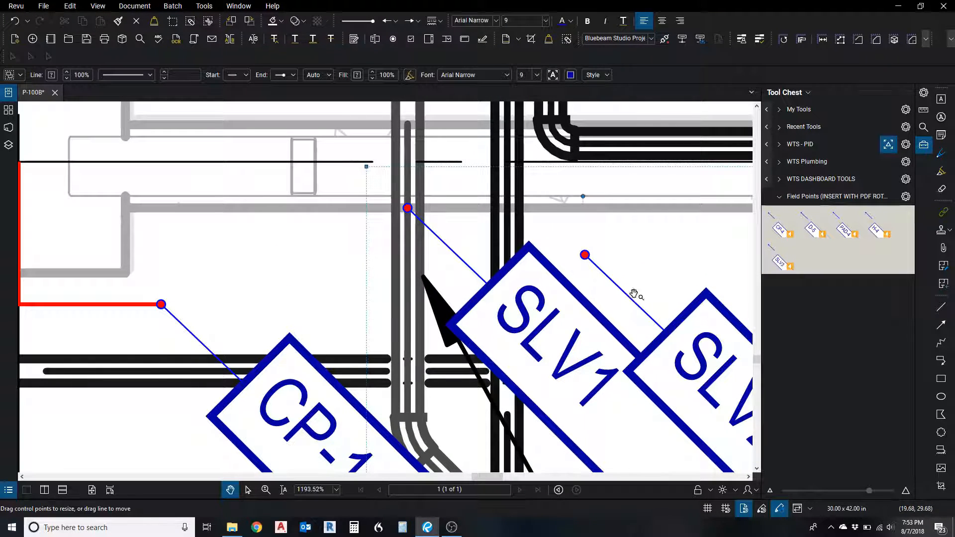
{"action": "mouse_move", "coordinate": [634, 297]}
{"action": "left_mouse_down"}
{"action": "mouse_move", "coordinate": [568, 249]}
{"action": "mouse_move", "coordinate": [553, 250]}
{"action": "left_mouse_up"}
{"action": "scroll", "coordinate": [552, 248], "scroll_direction": "down", "scroll_amount": 5}
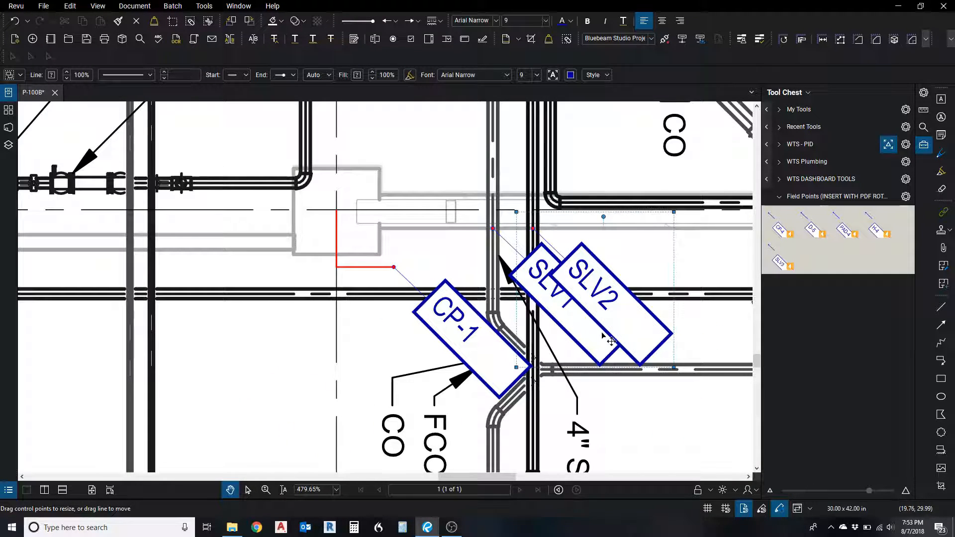
Step: Shrink the overlapping SLV1 and SLV2 sleeve points to text sizes of about 4.7 and 5.2, keeping their tips in place
{"action": "mouse_move", "coordinate": [634, 402]}
{"action": "left_mouse_down"}
{"action": "mouse_move", "coordinate": [582, 378]}
{"action": "mouse_move", "coordinate": [568, 382]}
{"action": "left_mouse_up"}
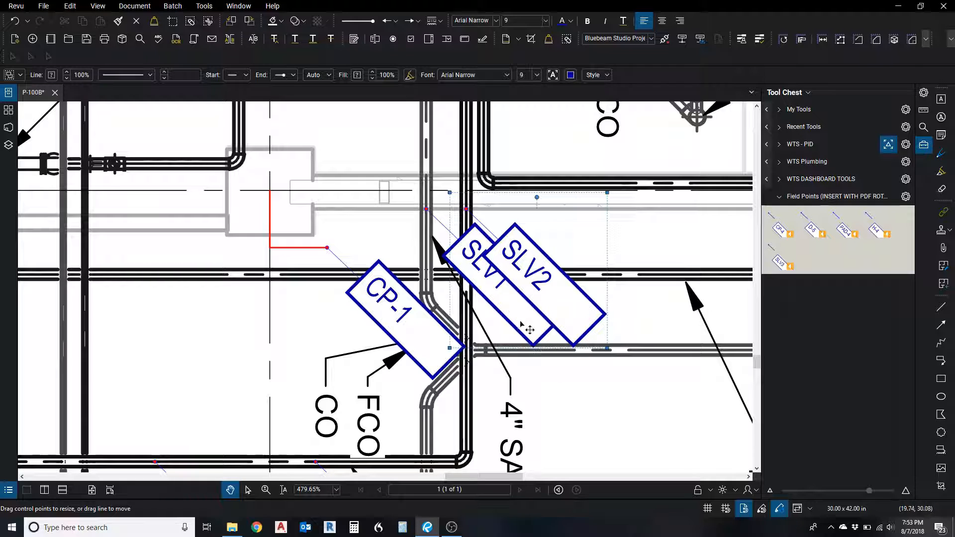
{"action": "left_click", "coordinate": [442, 223]}
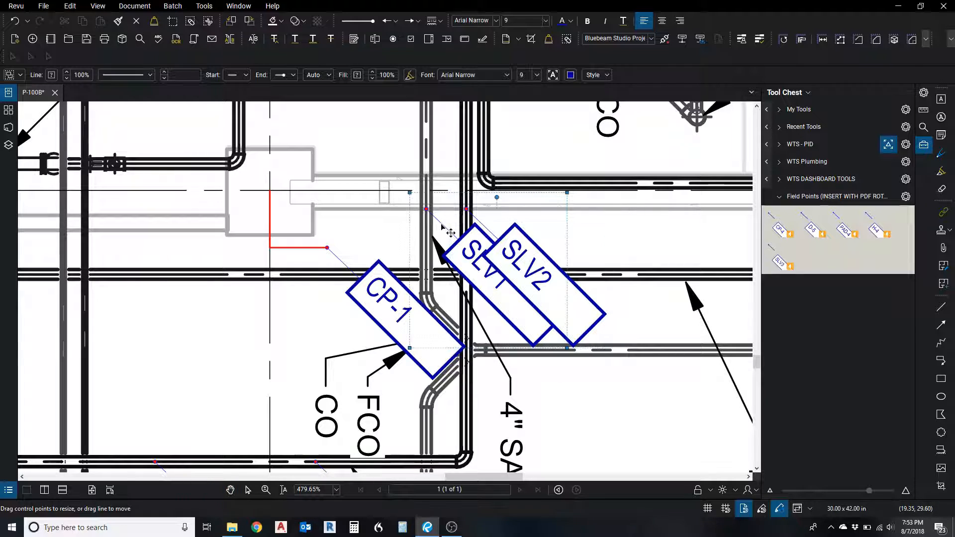
{"action": "left_click_drag", "start_coordinate": [567, 346], "coordinate": [500, 282]}
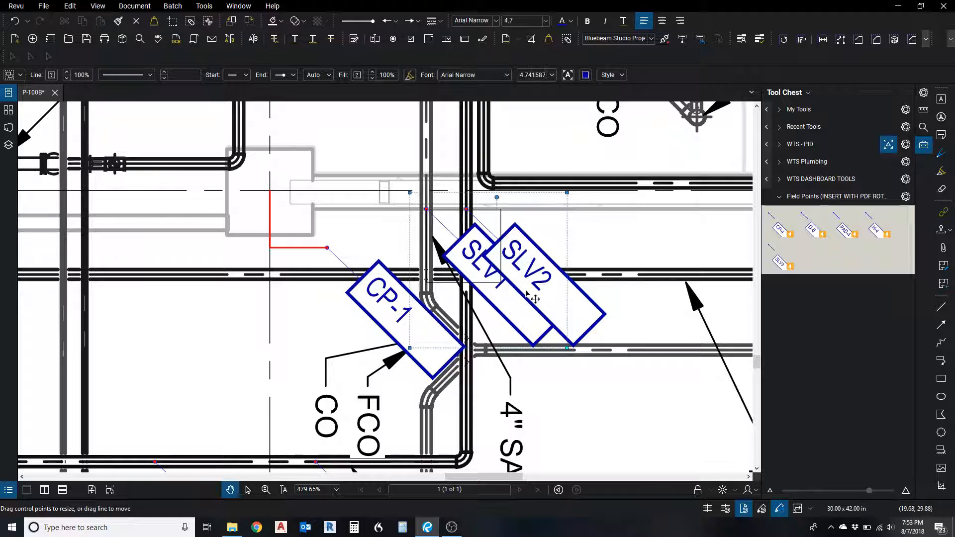
{"action": "left_click", "coordinate": [590, 325]}
{"action": "left_click_drag", "start_coordinate": [607, 348], "coordinate": [557, 295]}
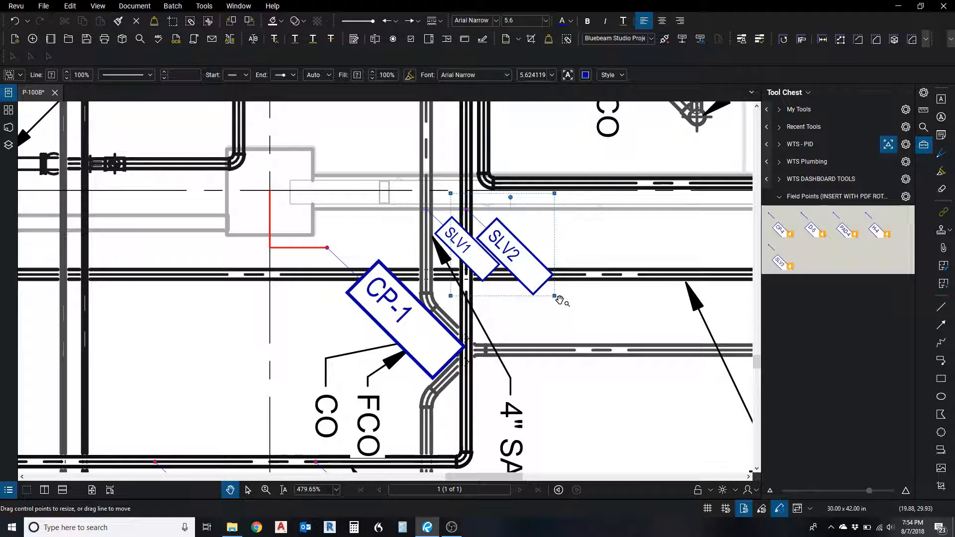
{"action": "left_click_drag", "start_coordinate": [555, 296], "coordinate": [548, 290]}
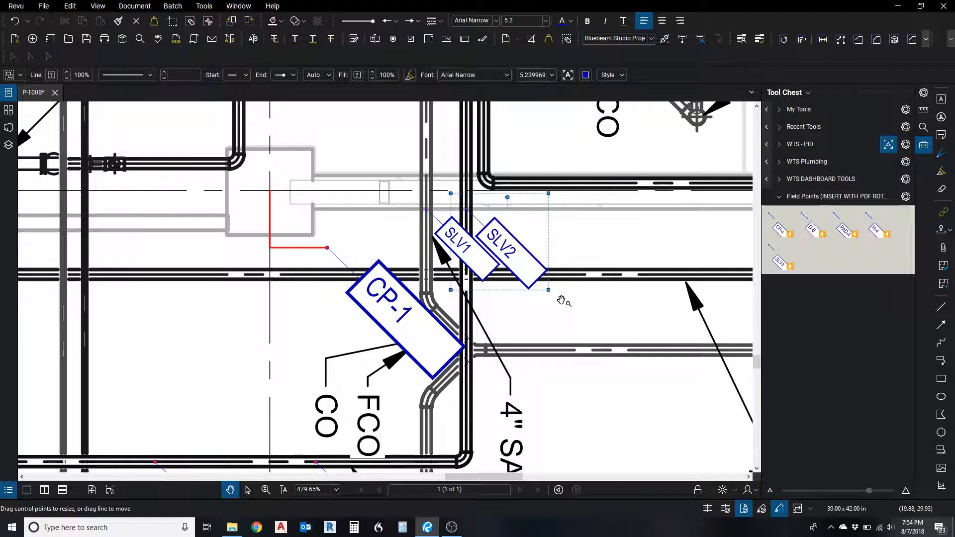
Step: Set the Author property of sleeve point SLV2 to 9.5 and of SLV1 to 10
{"action": "scroll", "coordinate": [457, 214], "scroll_direction": "up", "scroll_amount": 3}
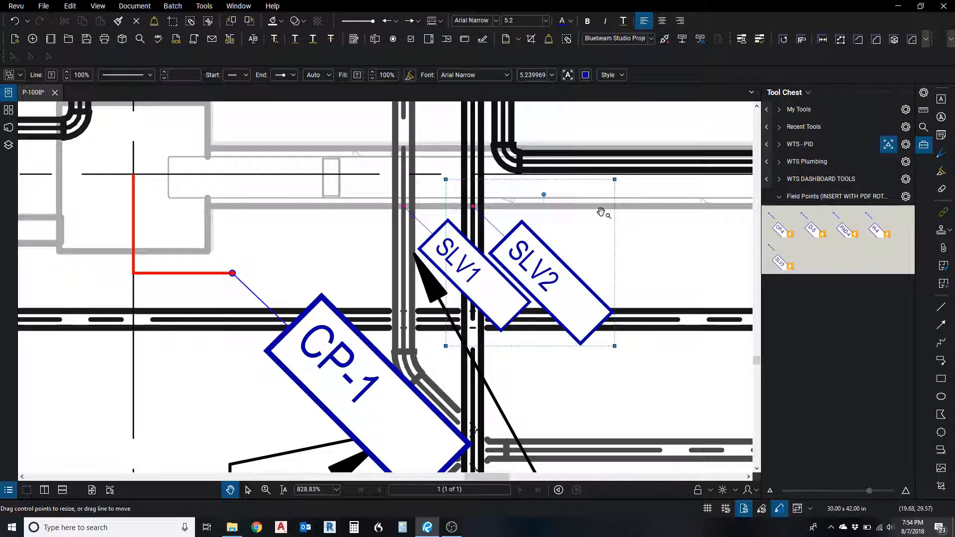
{"action": "left_click", "coordinate": [923, 95]}
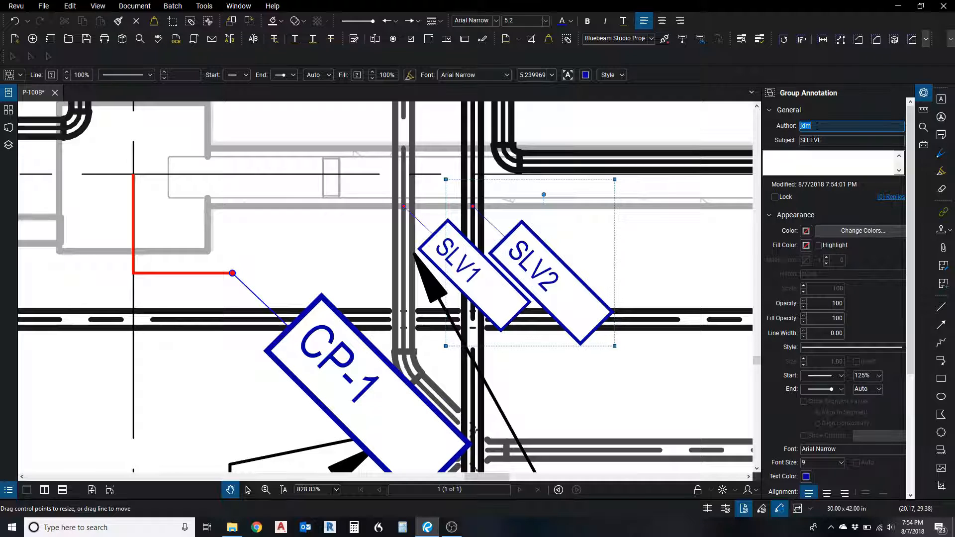
{"action": "type", "text": "9.5"}
{"action": "left_click", "coordinate": [429, 233]}
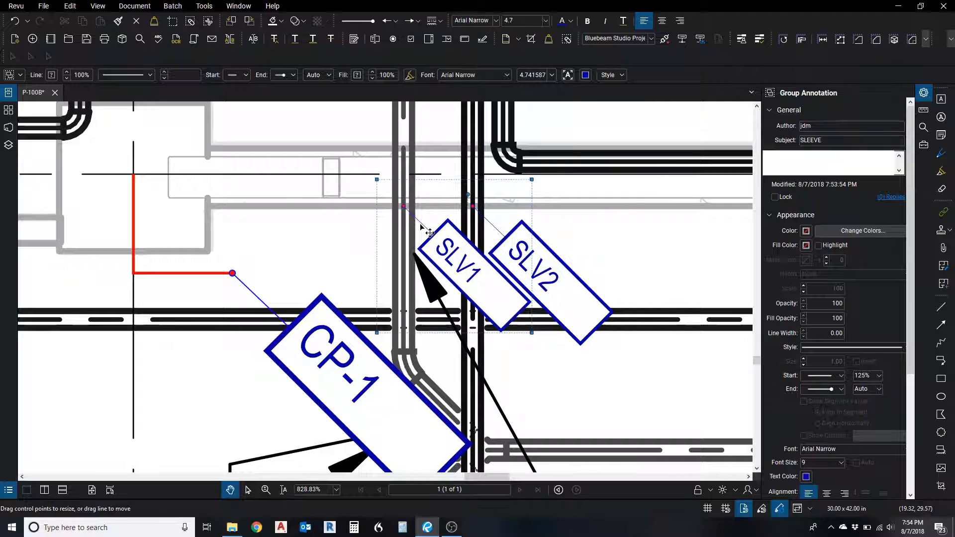
{"action": "double_click", "coordinate": [806, 126]}
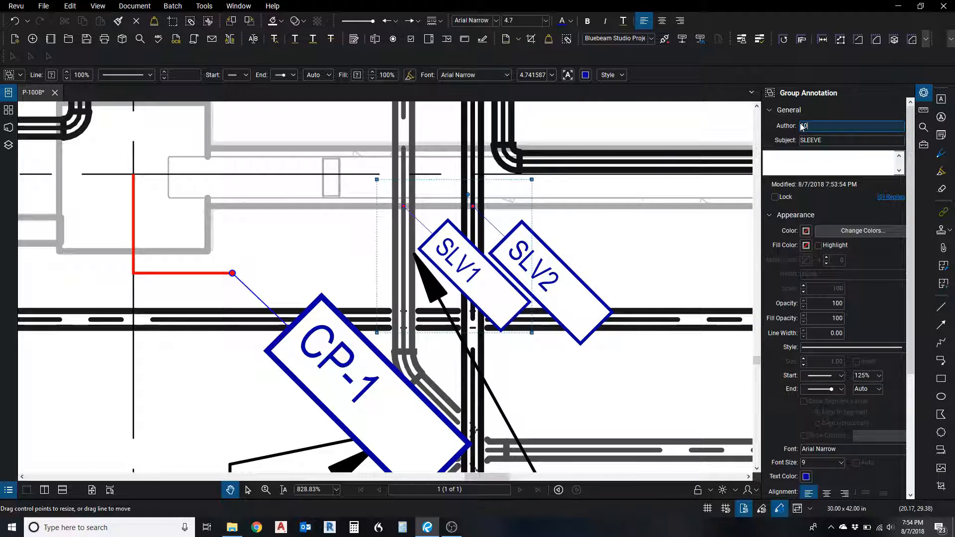
{"action": "left_click", "coordinate": [672, 263]}
Step: Show the Markups List and sort the field points by Subject
{"action": "scroll", "coordinate": [554, 215], "scroll_direction": "down", "scroll_amount": 4}
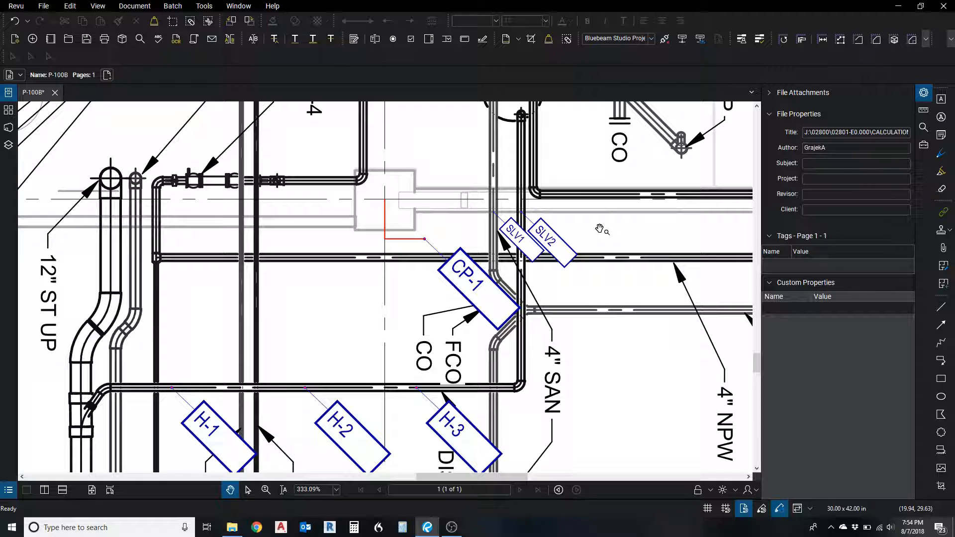
{"action": "mouse_move", "coordinate": [641, 369]}
{"action": "left_mouse_down"}
{"action": "mouse_move", "coordinate": [550, 241]}
{"action": "mouse_move", "coordinate": [538, 167]}
{"action": "left_mouse_up"}
{"action": "scroll", "coordinate": [551, 237], "scroll_direction": "down", "scroll_amount": 5}
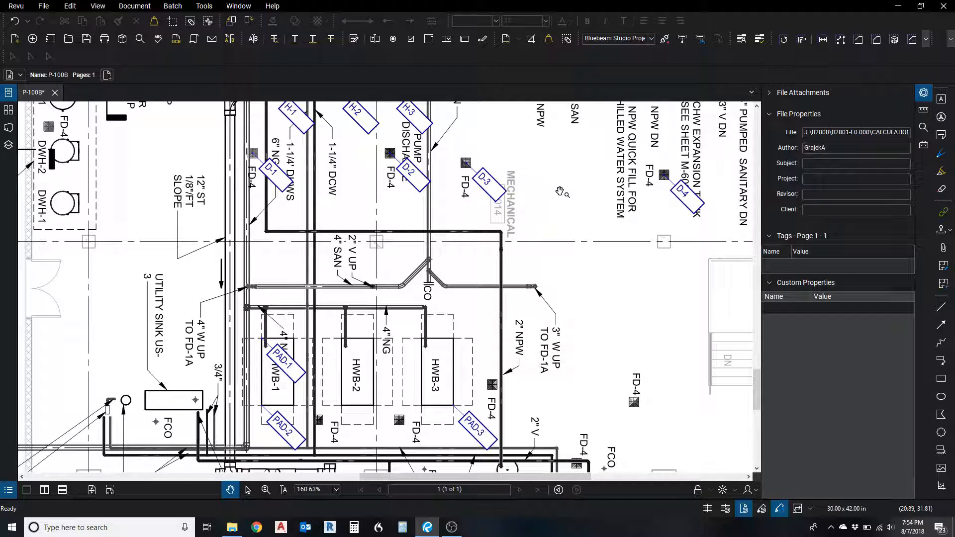
{"action": "left_click_drag", "start_coordinate": [578, 201], "coordinate": [597, 300]}
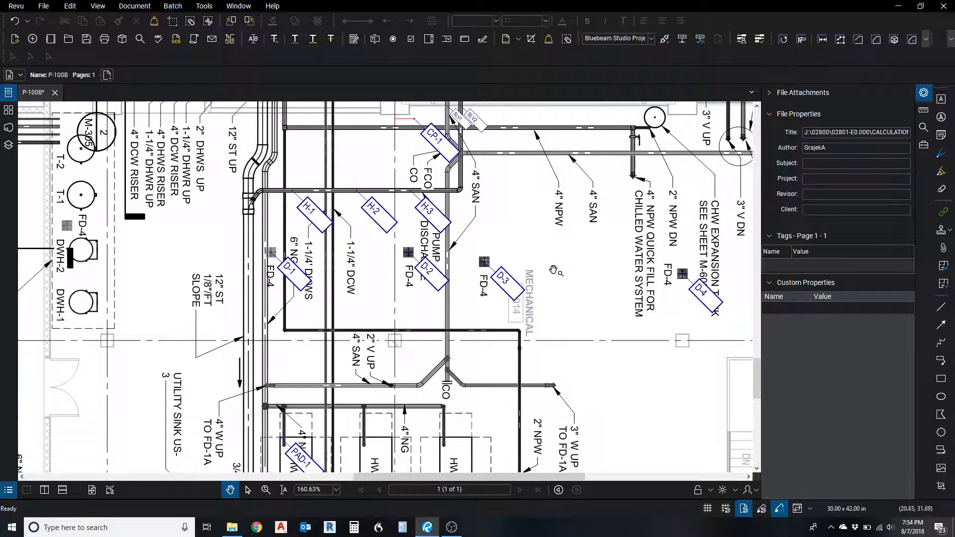
{"action": "scroll", "coordinate": [554, 270], "scroll_direction": "down", "scroll_amount": 1}
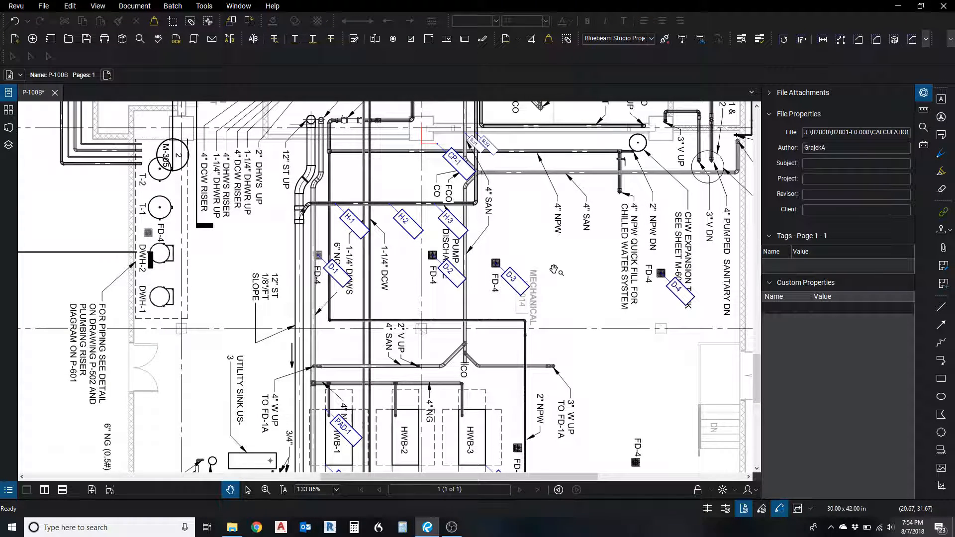
{"action": "scroll", "coordinate": [554, 269], "scroll_direction": "down", "scroll_amount": 3}
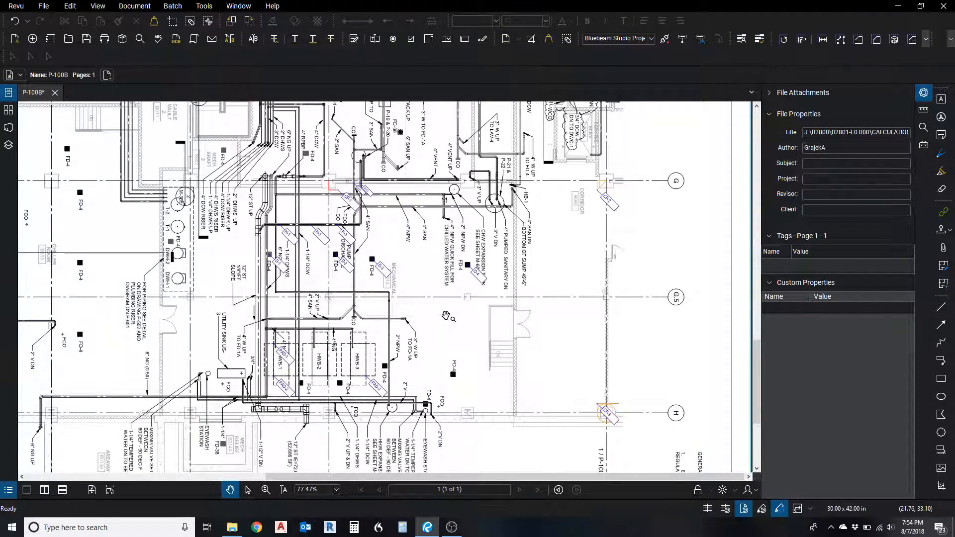
{"action": "left_click_drag", "start_coordinate": [449, 318], "coordinate": [547, 249]}
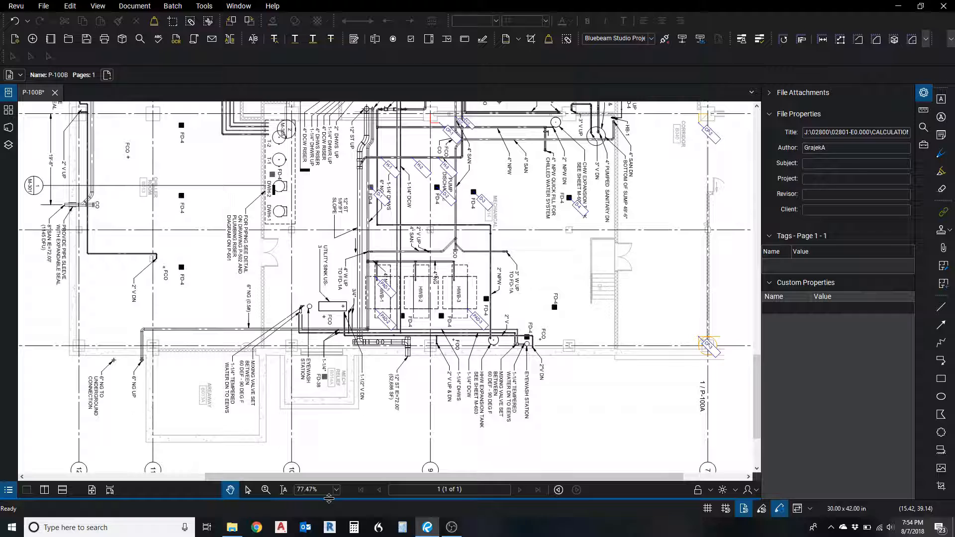
{"action": "double_click", "coordinate": [329, 498]}
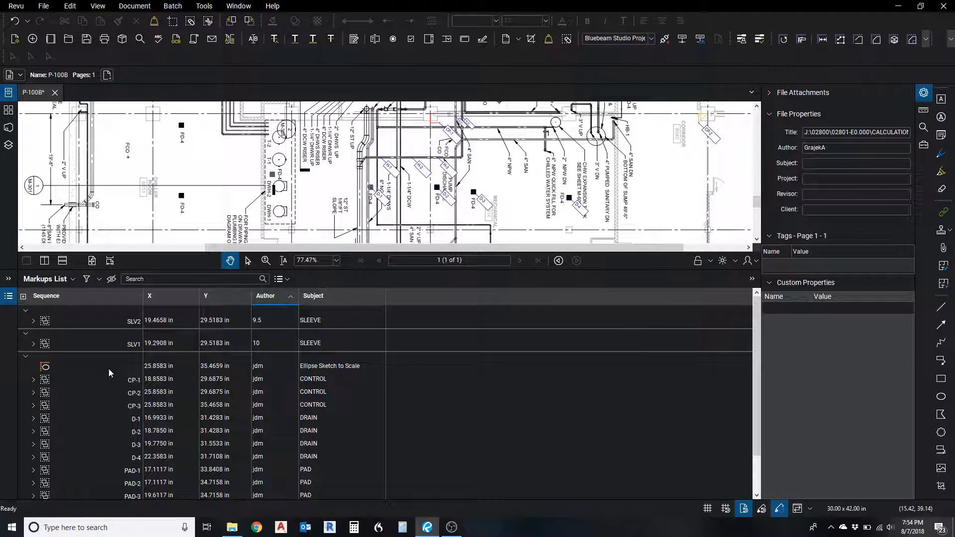
{"action": "scroll", "coordinate": [104, 366], "scroll_direction": "down", "scroll_amount": 2}
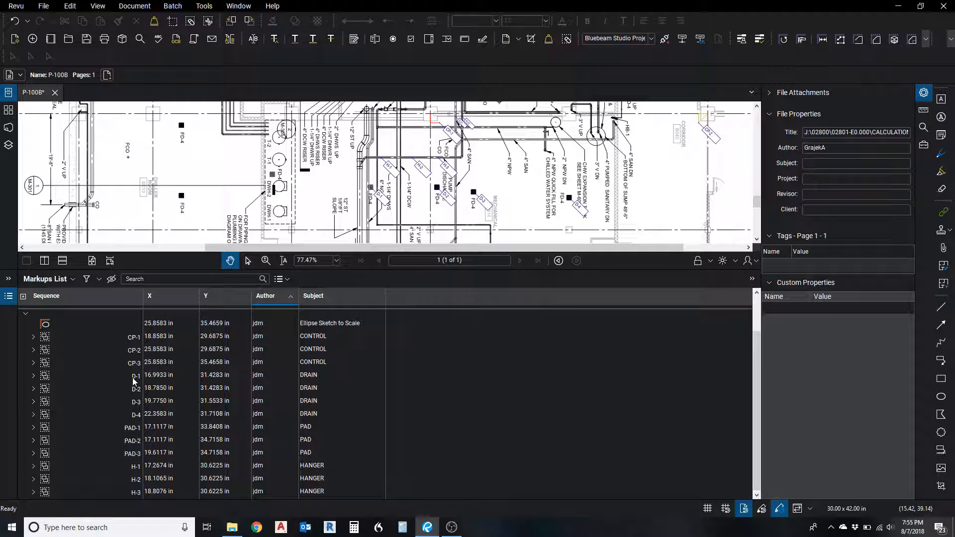
{"action": "left_click", "coordinate": [330, 297]}
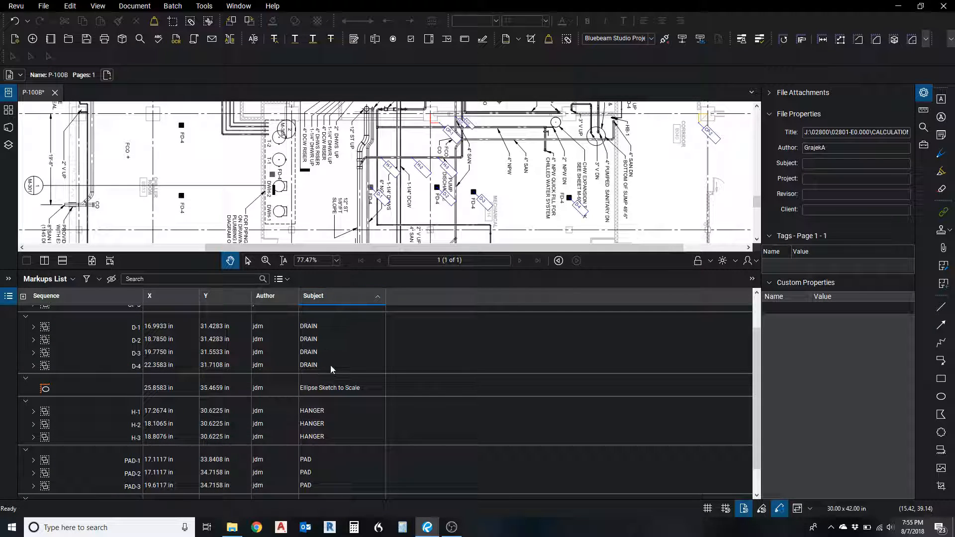
{"action": "scroll", "coordinate": [330, 366], "scroll_direction": "down", "scroll_amount": 1}
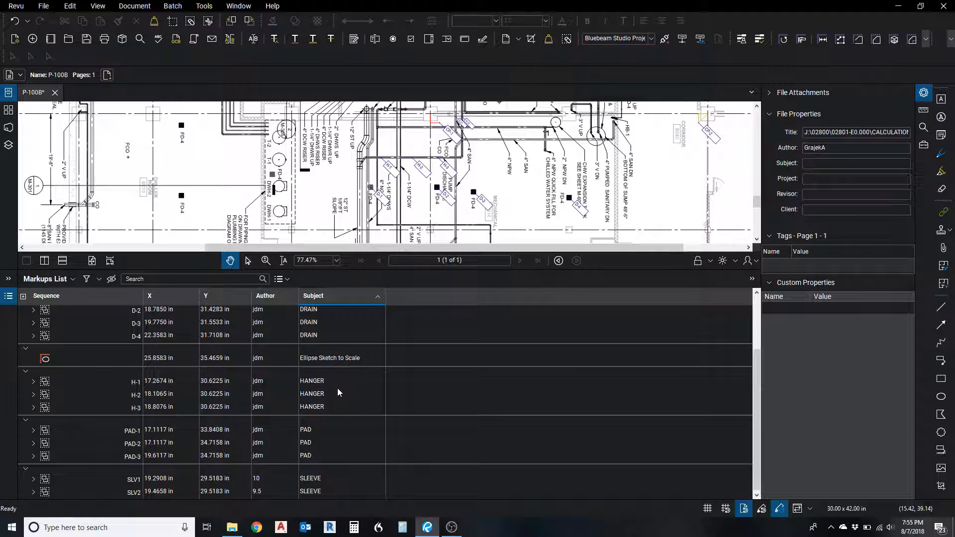
Step: Delete the Ellipse Sketch to Scale markup around control point CP-3
{"action": "left_click", "coordinate": [46, 359]}
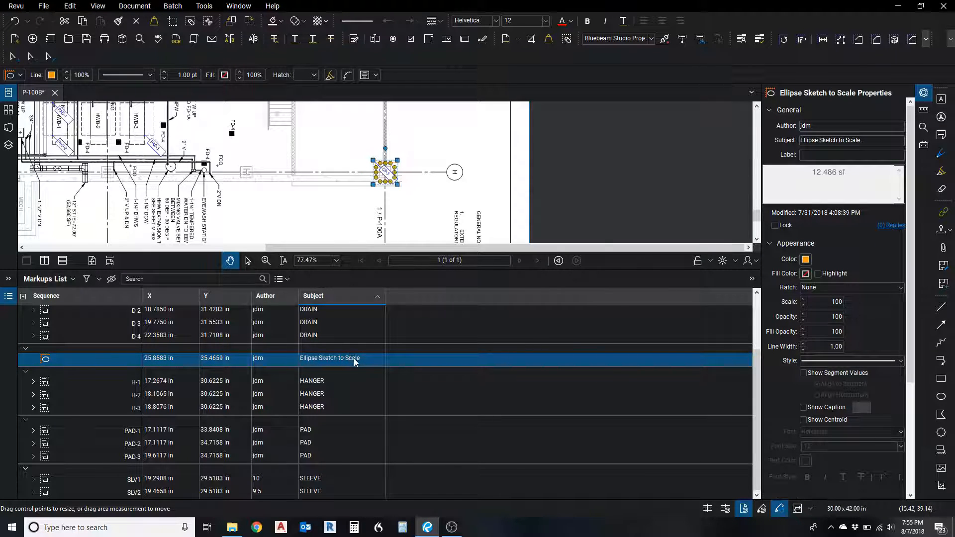
{"action": "scroll", "coordinate": [351, 209], "scroll_direction": "up", "scroll_amount": 5}
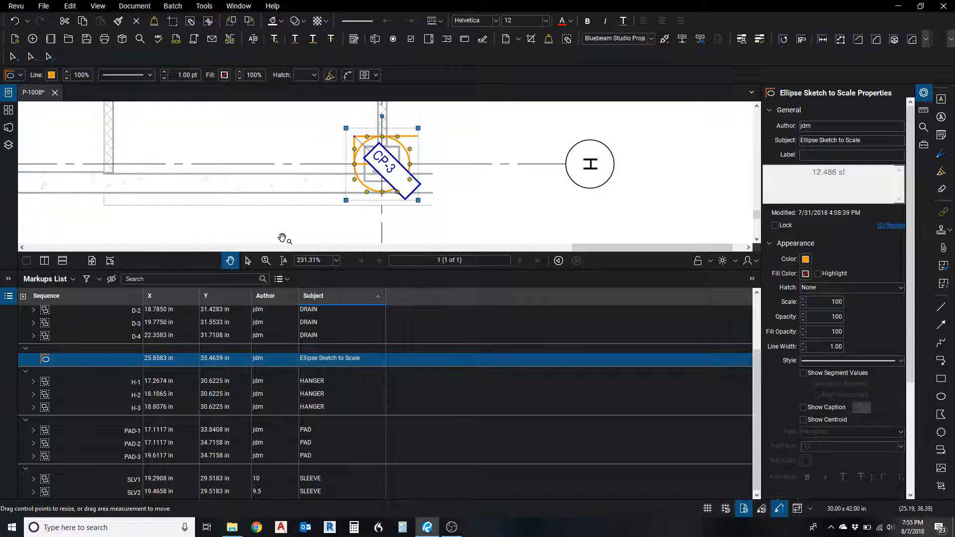
{"action": "key", "text": "Delete"}
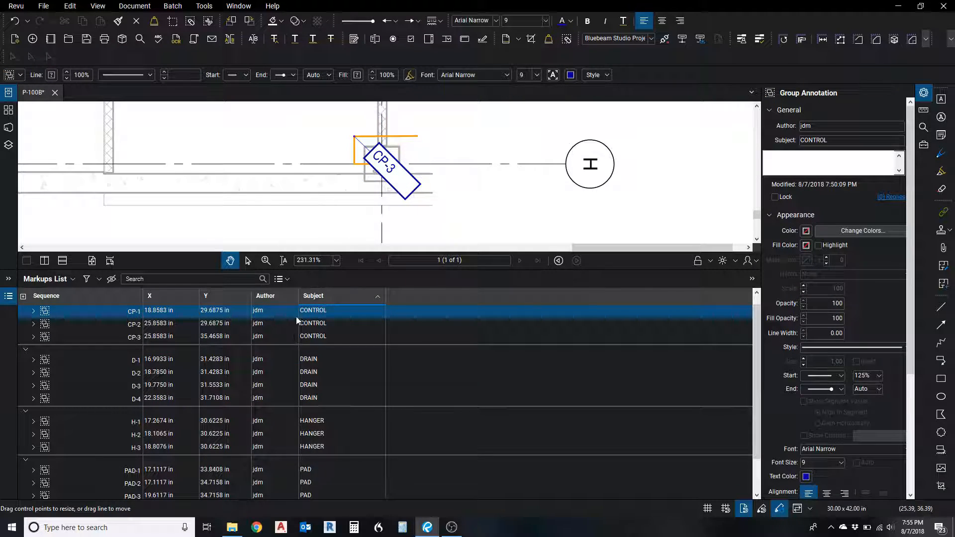
Step: Check the remaining Markups List entries, hide the list and save the P-100B drawing
{"action": "scroll", "coordinate": [144, 344], "scroll_direction": "down", "scroll_amount": 1}
{"action": "scroll", "coordinate": [154, 384], "scroll_direction": "up", "scroll_amount": 1}
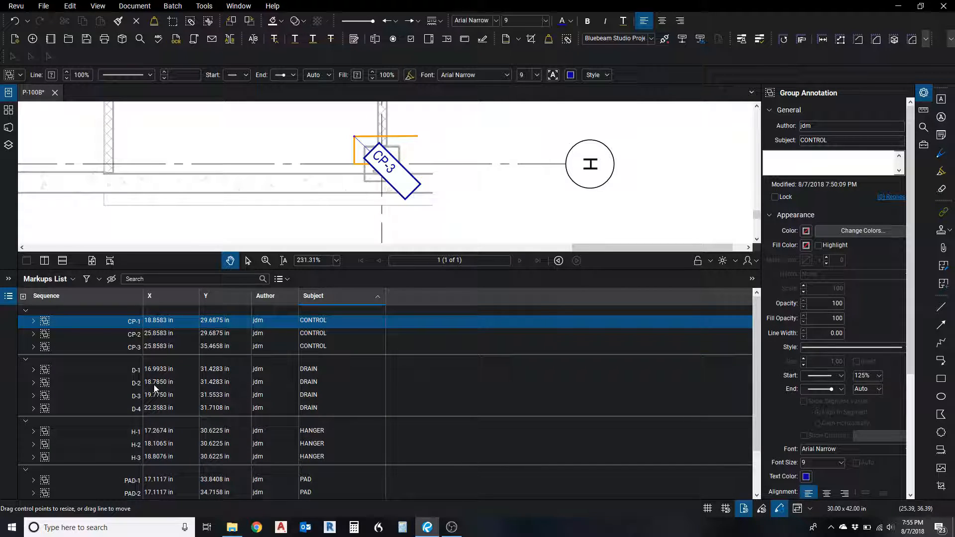
{"action": "scroll", "coordinate": [169, 358], "scroll_direction": "down", "scroll_amount": 1}
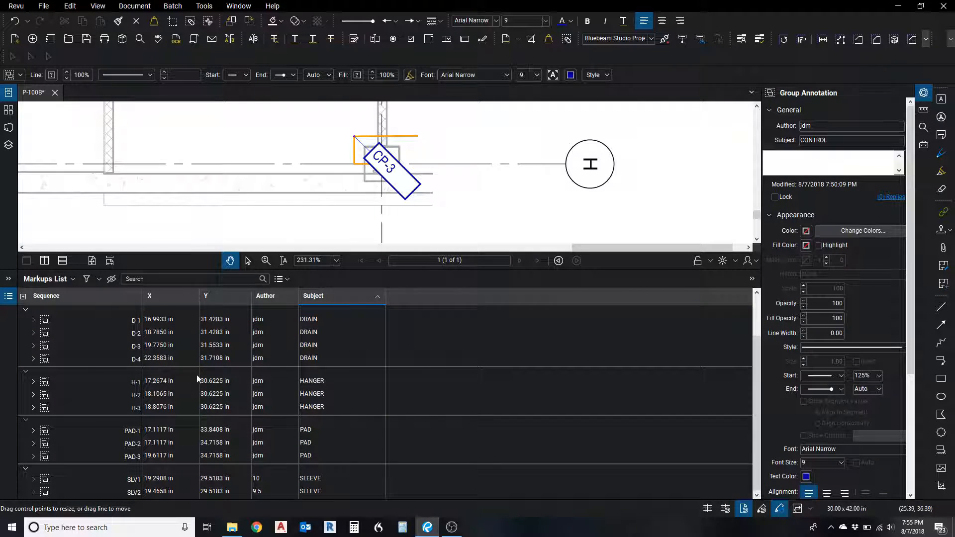
{"action": "double_click", "coordinate": [424, 270]}
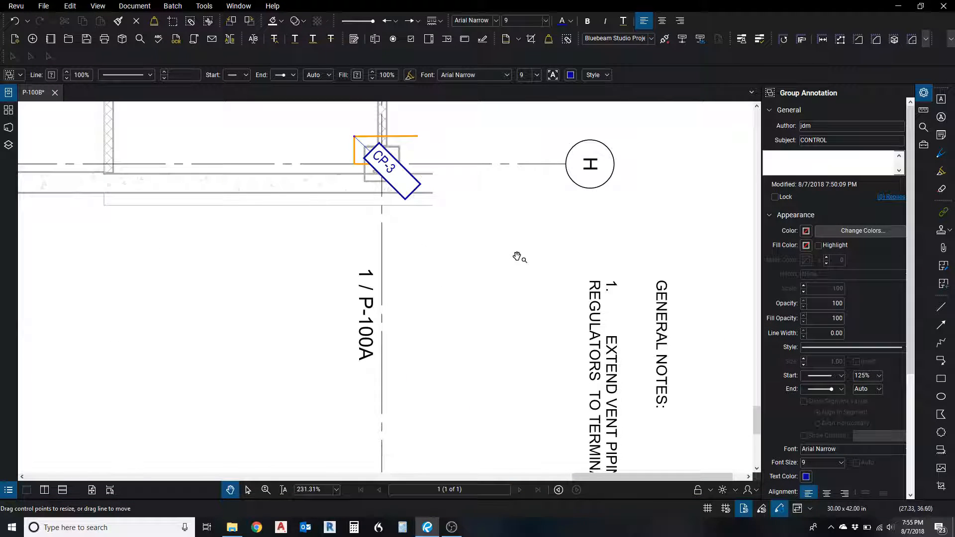
{"action": "left_click_drag", "start_coordinate": [453, 248], "coordinate": [578, 437]}
{"action": "scroll", "coordinate": [450, 382], "scroll_direction": "down", "scroll_amount": 5}
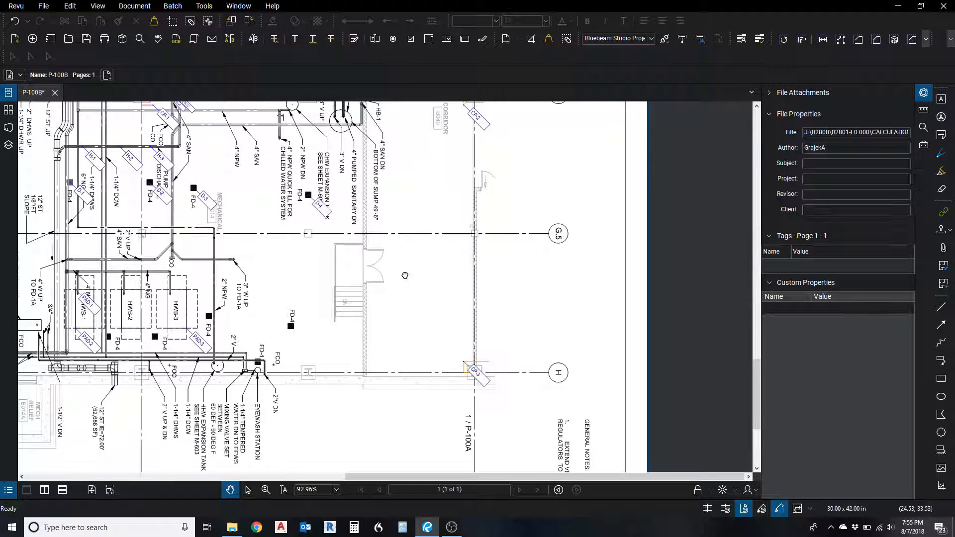
{"action": "scroll", "coordinate": [491, 336], "scroll_direction": "down", "scroll_amount": 1}
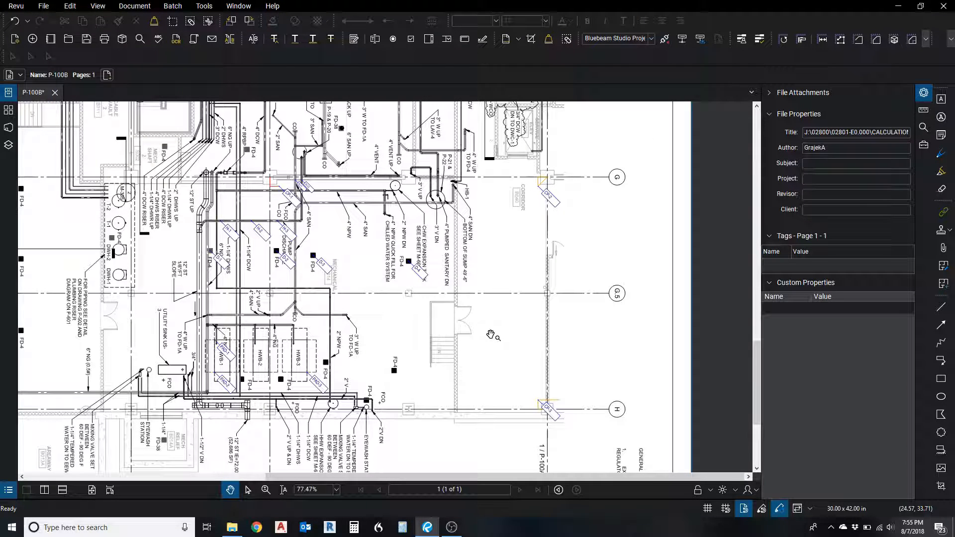
{"action": "key", "text": "ctrl+s"}
Step: Move field point D-4 off its FD-4 floor drain and return its tip to the drain
{"action": "scroll", "coordinate": [421, 278], "scroll_direction": "up", "scroll_amount": 8}
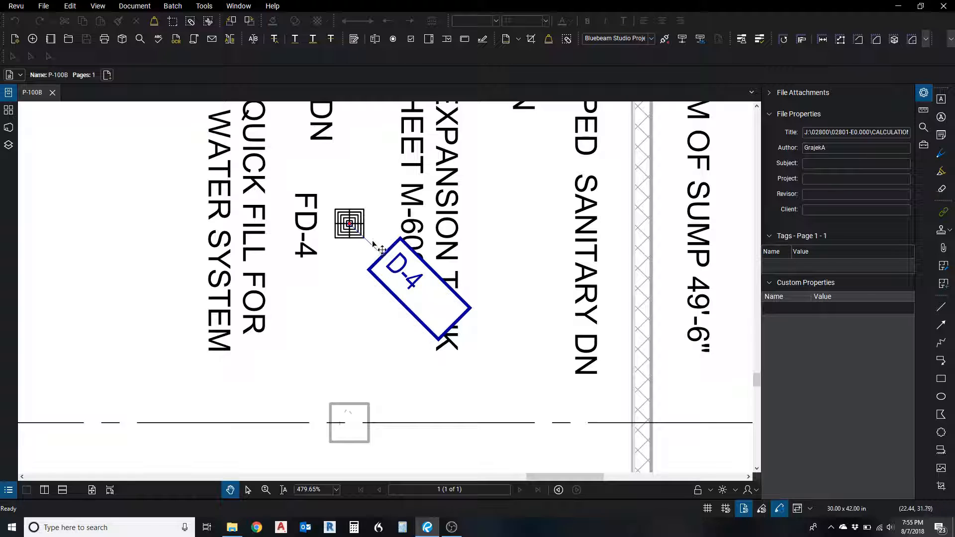
{"action": "left_click_drag", "start_coordinate": [374, 244], "coordinate": [370, 195]}
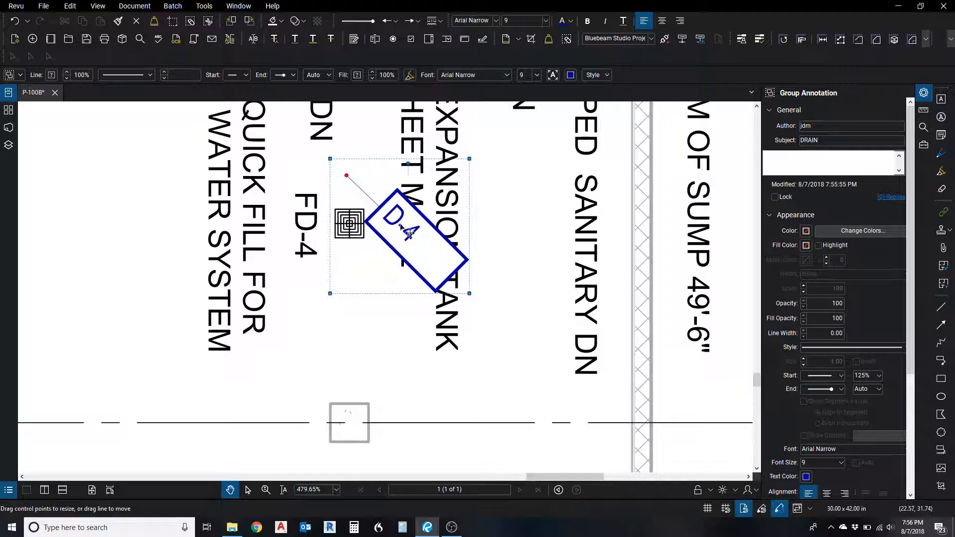
{"action": "left_click_drag", "start_coordinate": [368, 192], "coordinate": [373, 247]}
Step: Look over the field points on the plan and reopen the Markups List to review their X and Y coordinates
{"action": "scroll", "coordinate": [380, 261], "scroll_direction": "down", "scroll_amount": 4}
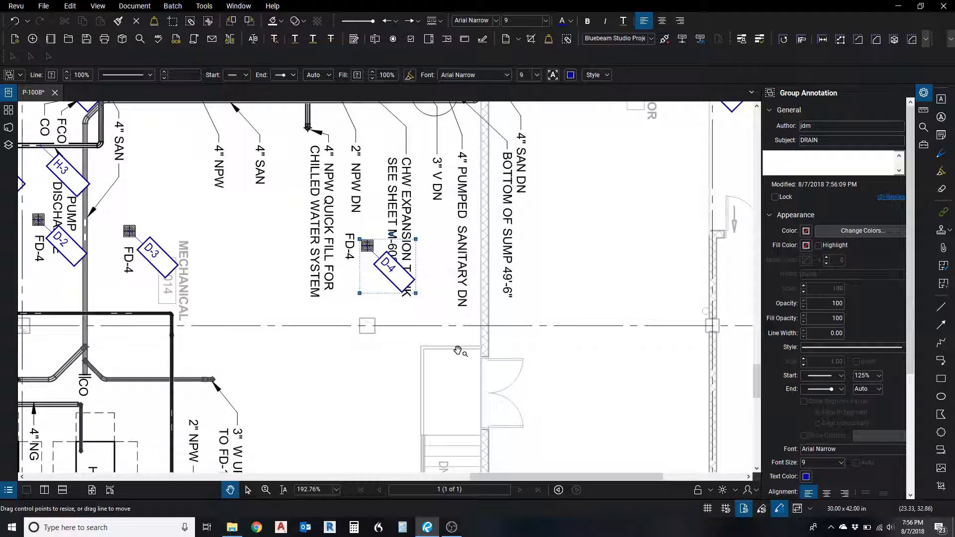
{"action": "scroll", "coordinate": [457, 350], "scroll_direction": "down", "scroll_amount": 5}
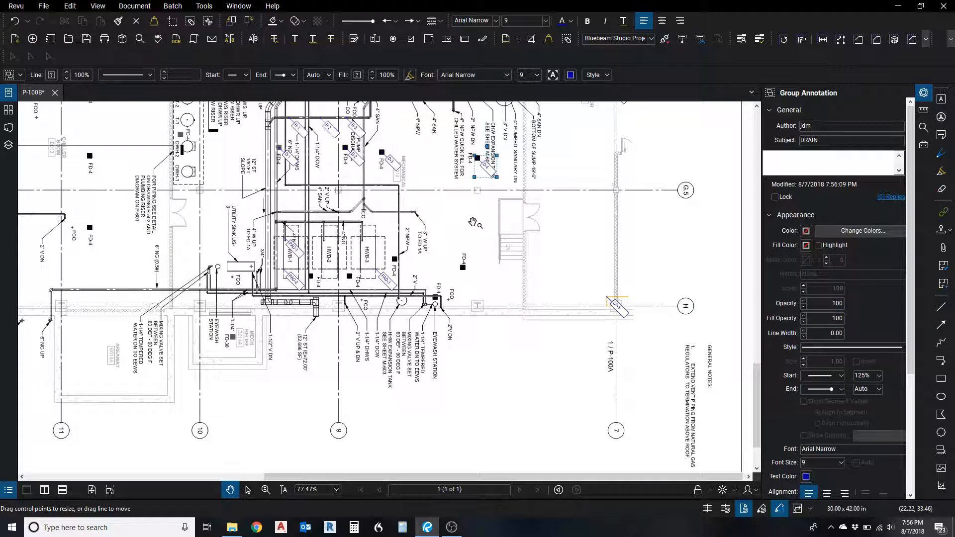
{"action": "mouse_move", "coordinate": [472, 222]}
{"action": "left_mouse_down"}
{"action": "mouse_move", "coordinate": [498, 271]}
{"action": "mouse_move", "coordinate": [501, 321]}
{"action": "left_mouse_up"}
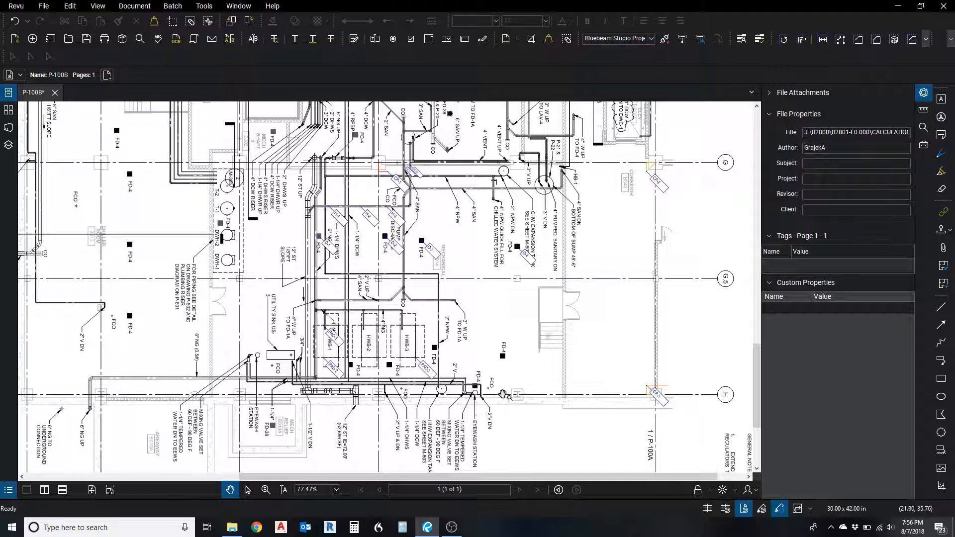
{"action": "left_click_drag", "start_coordinate": [536, 331], "coordinate": [566, 290]}
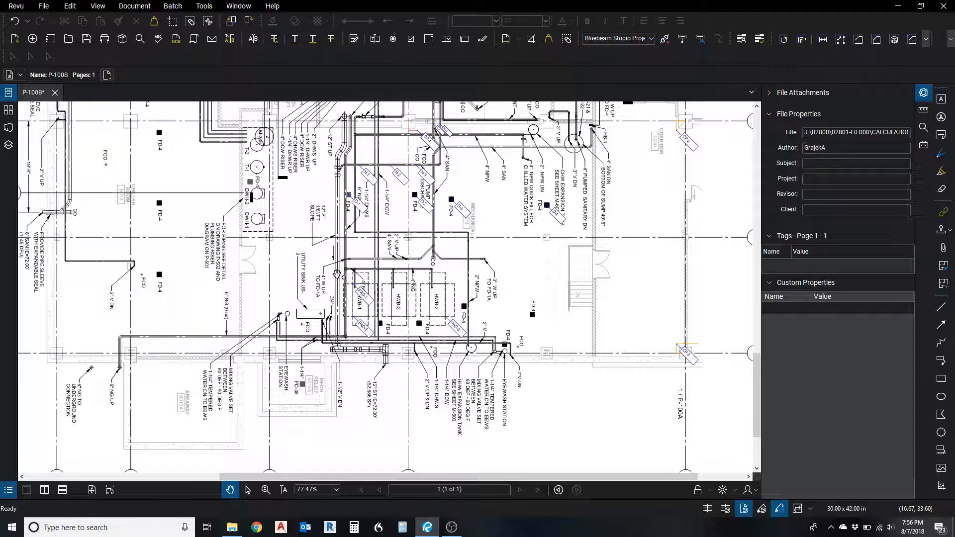
{"action": "scroll", "coordinate": [337, 274], "scroll_direction": "down", "scroll_amount": 3}
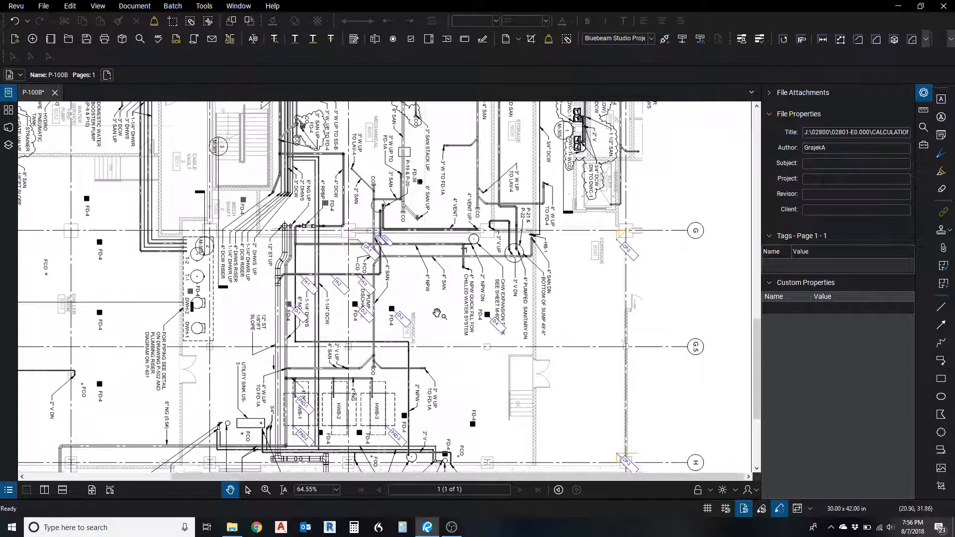
{"action": "scroll", "coordinate": [434, 378], "scroll_direction": "up", "scroll_amount": 3}
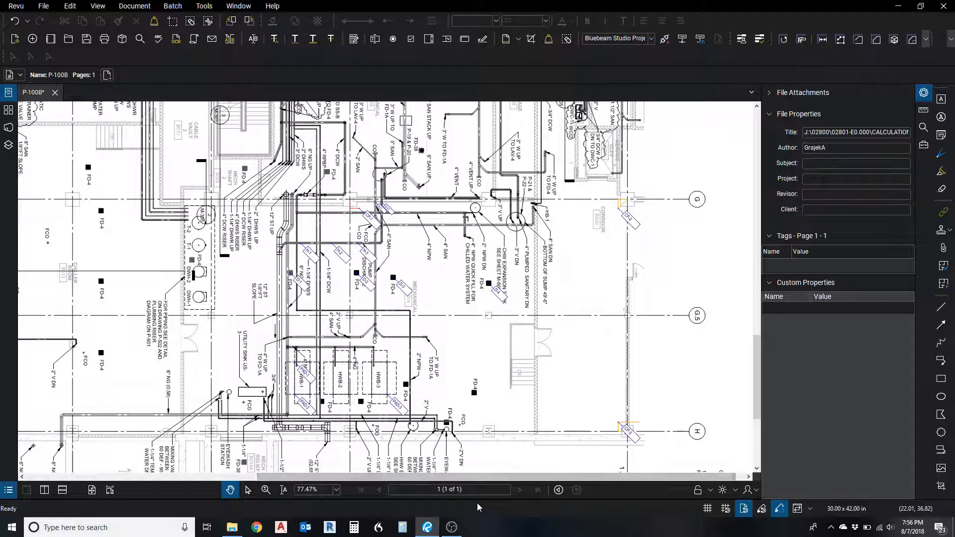
{"action": "key", "text": "alt+l"}
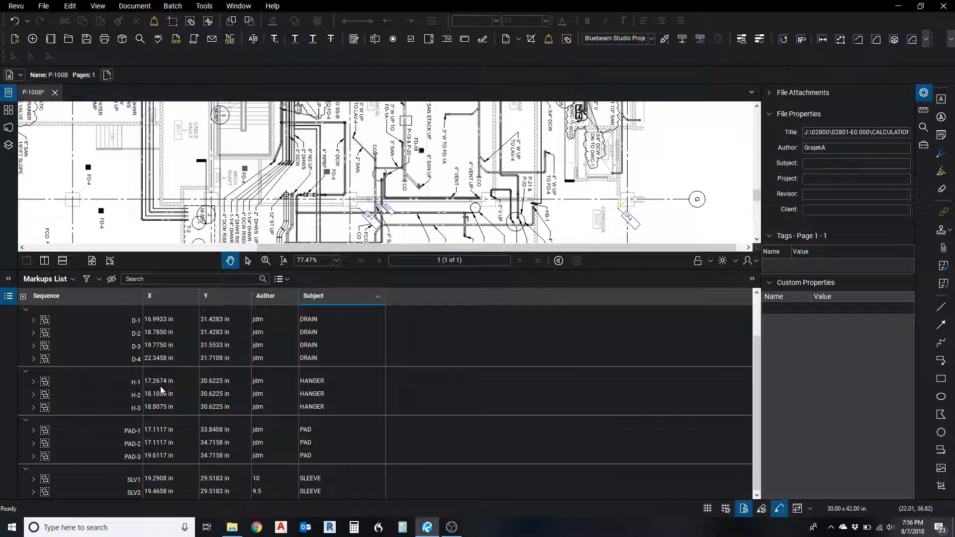